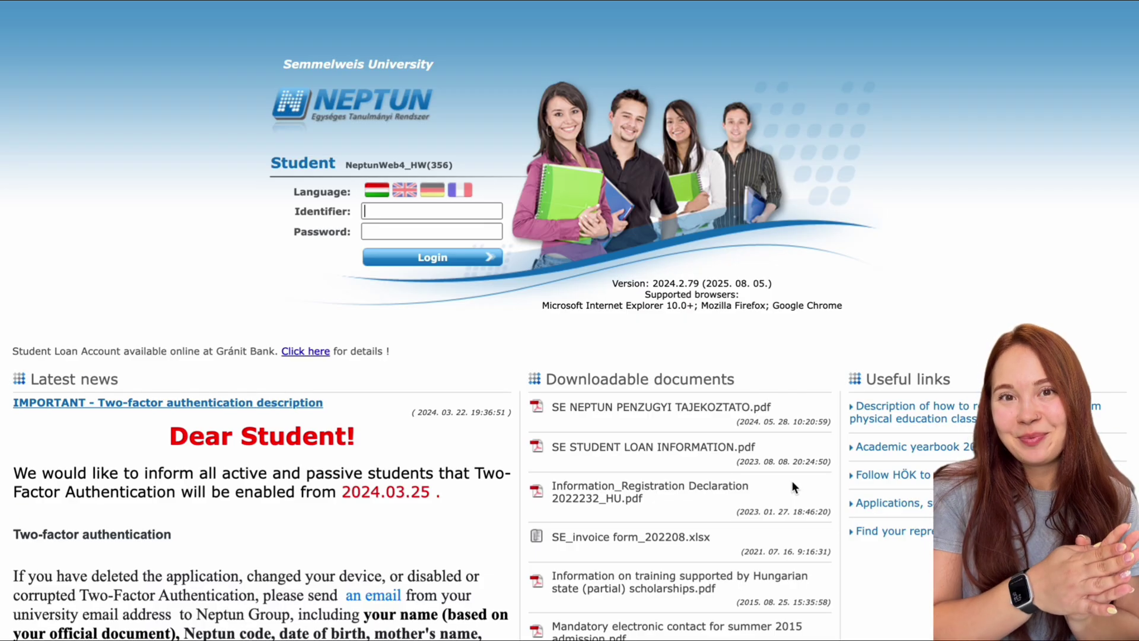
# Switch the login page to English and log in with the saved Chrome credentials
pyautogui.click(408, 194)
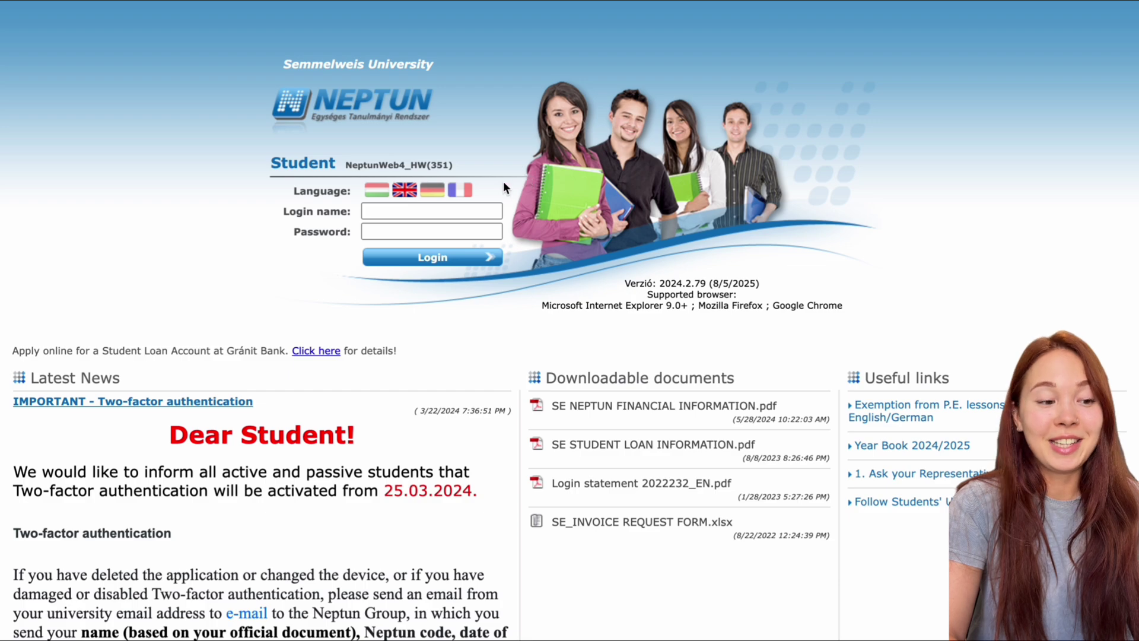
pyautogui.click(467, 211)
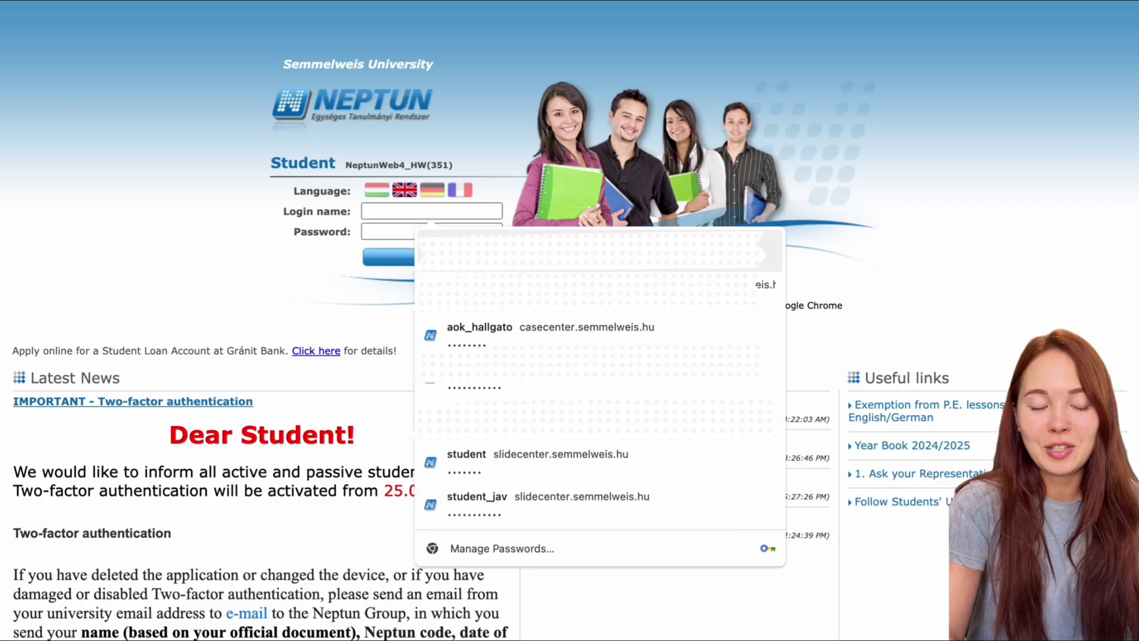
pyautogui.click(484, 248)
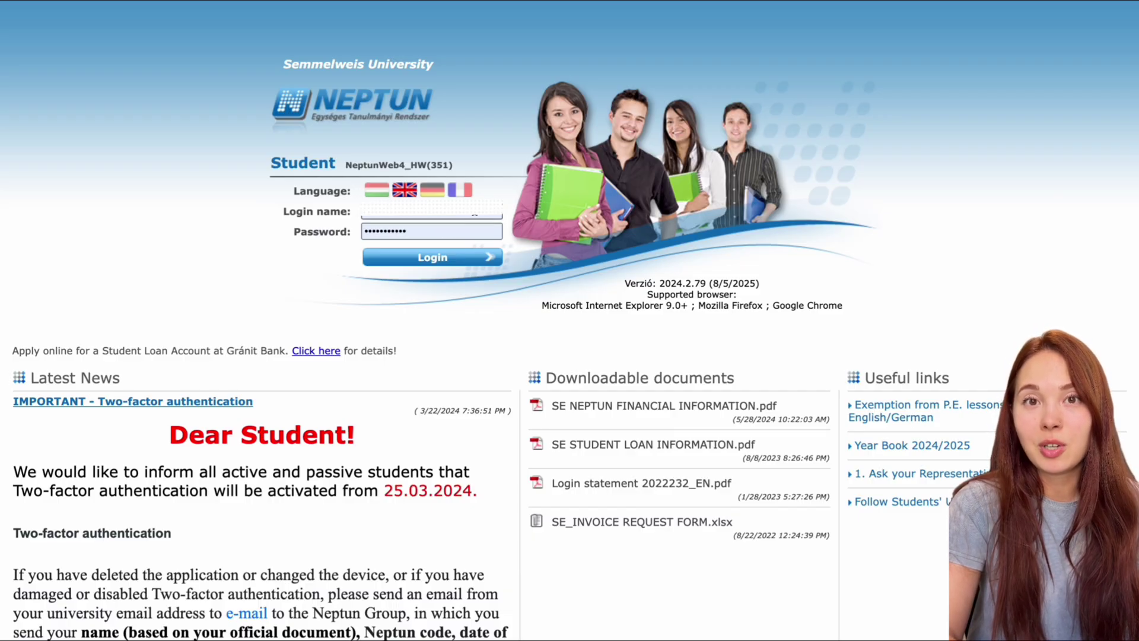
pyautogui.click(462, 258)
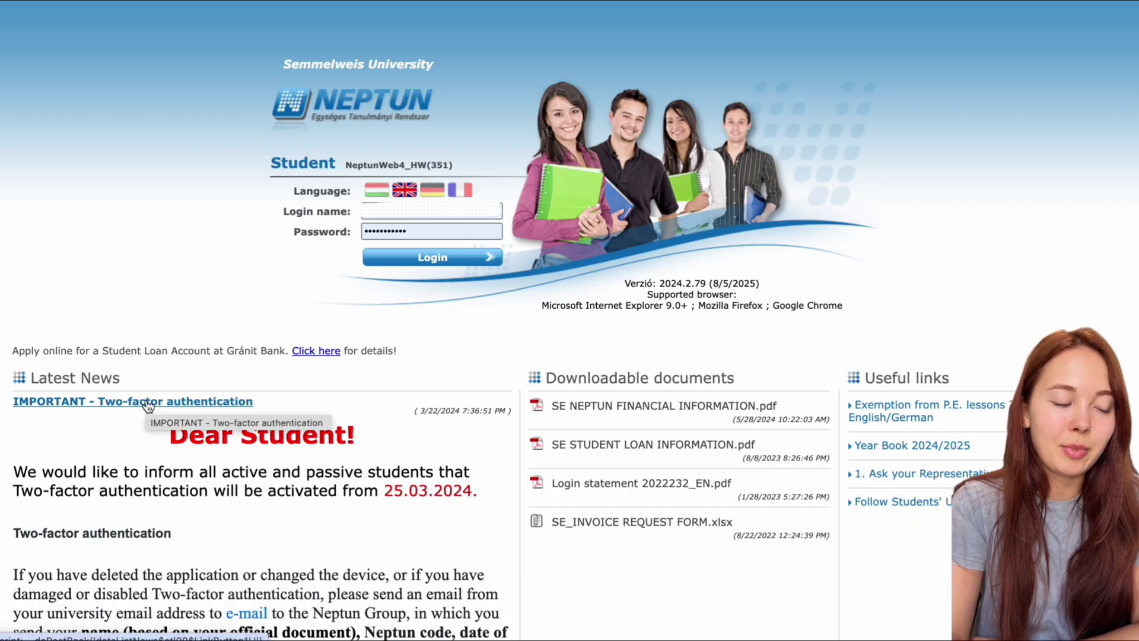
# Open the 'IMPORTANT - Two-factor authentication' news notice and read its first part
pyautogui.click(147, 404)
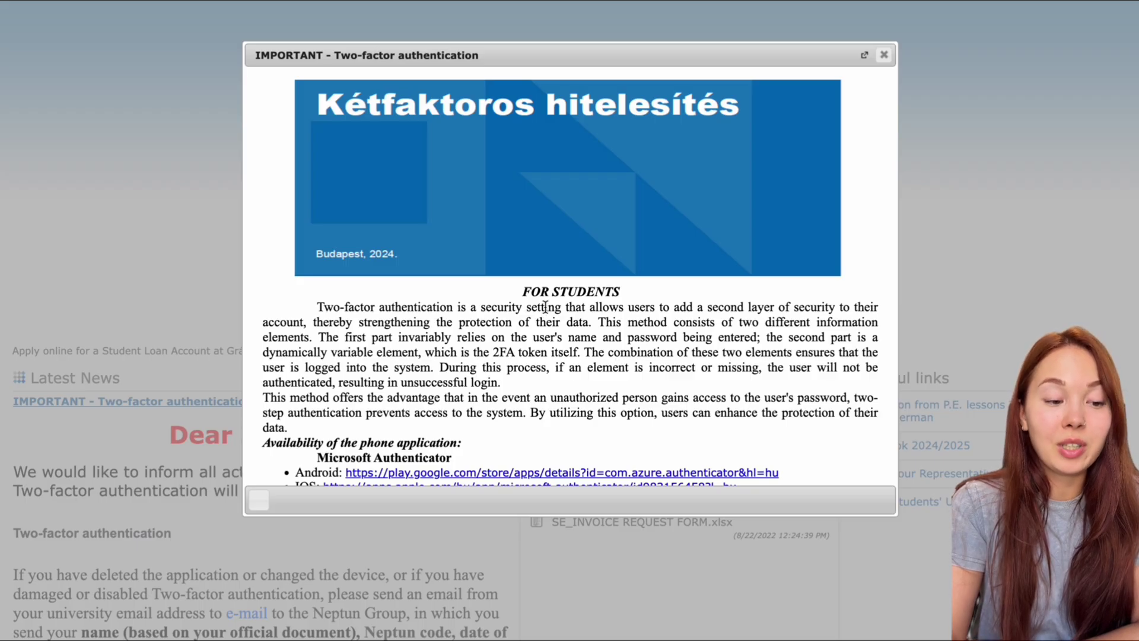
pyautogui.scroll(-1, 548, 315)
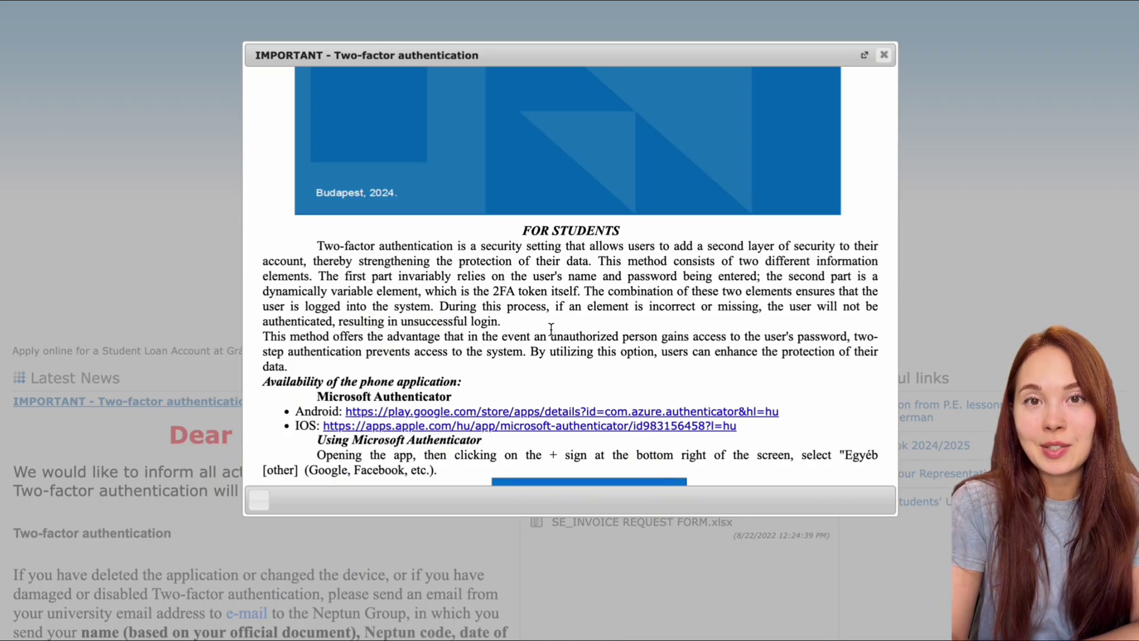
pyautogui.scroll(-1, 551, 329)
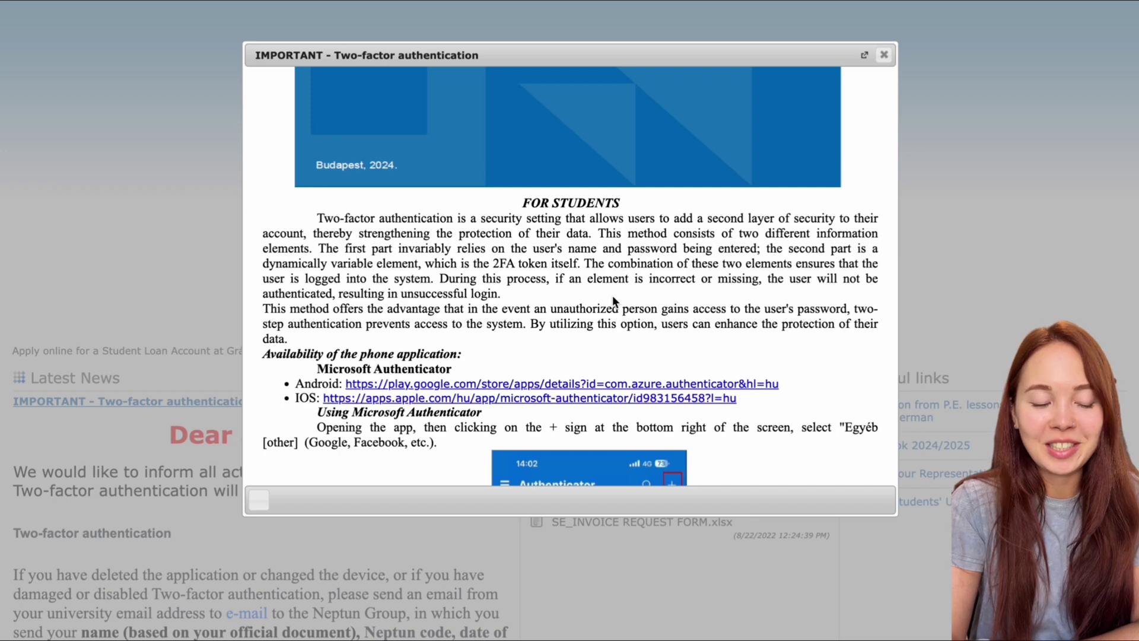
pyautogui.scroll(-1, 551, 329)
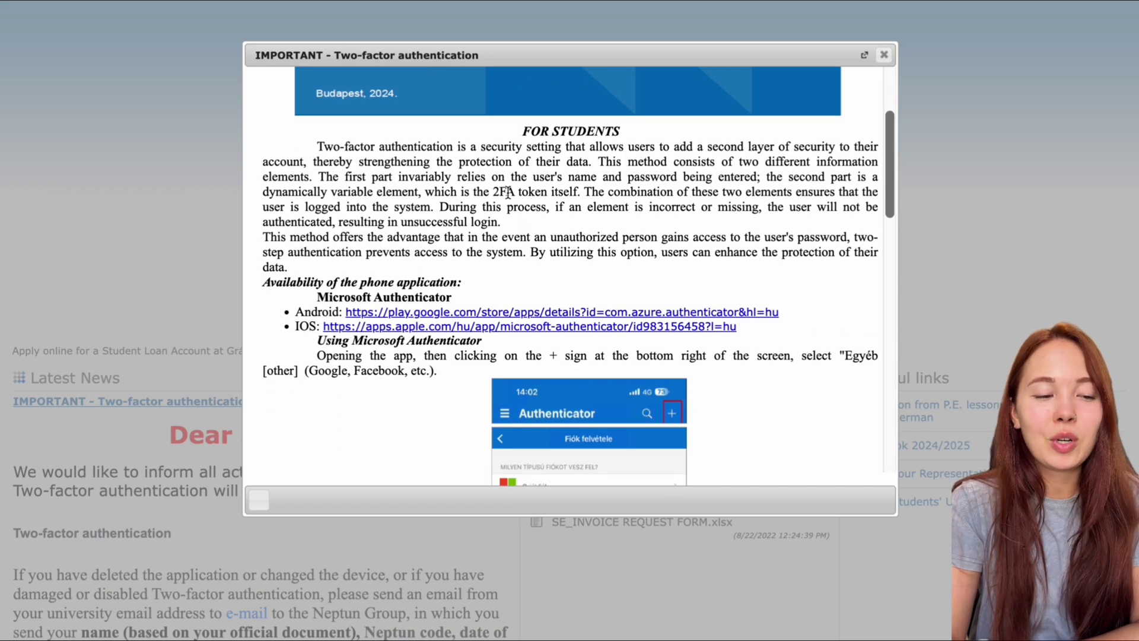
pyautogui.scroll(-2, 509, 194)
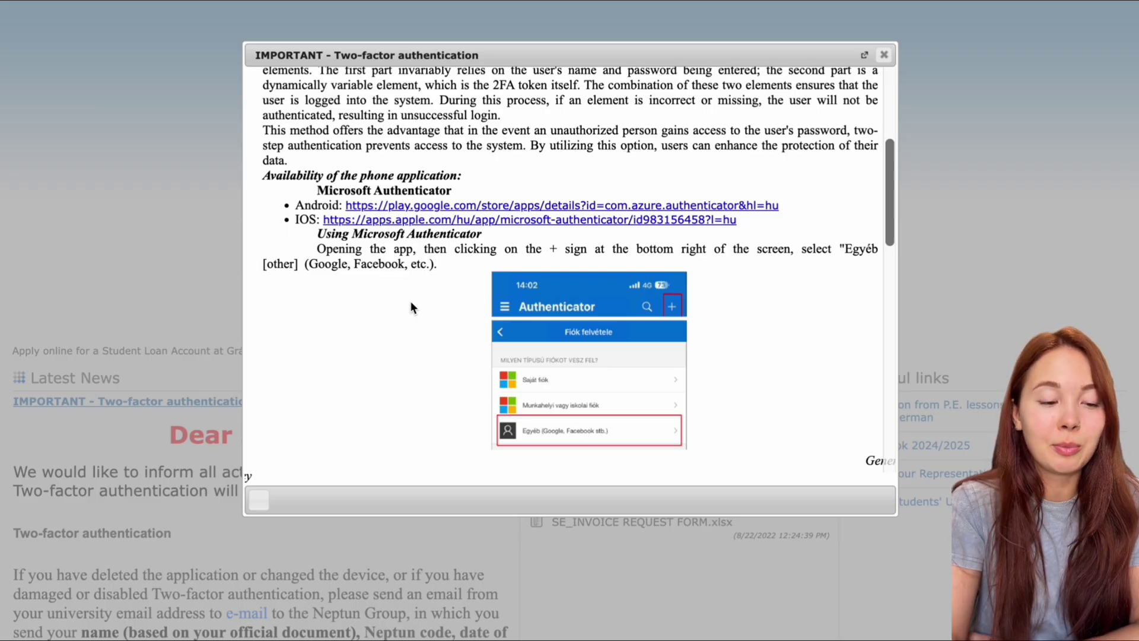
pyautogui.scroll(-3, 410, 307)
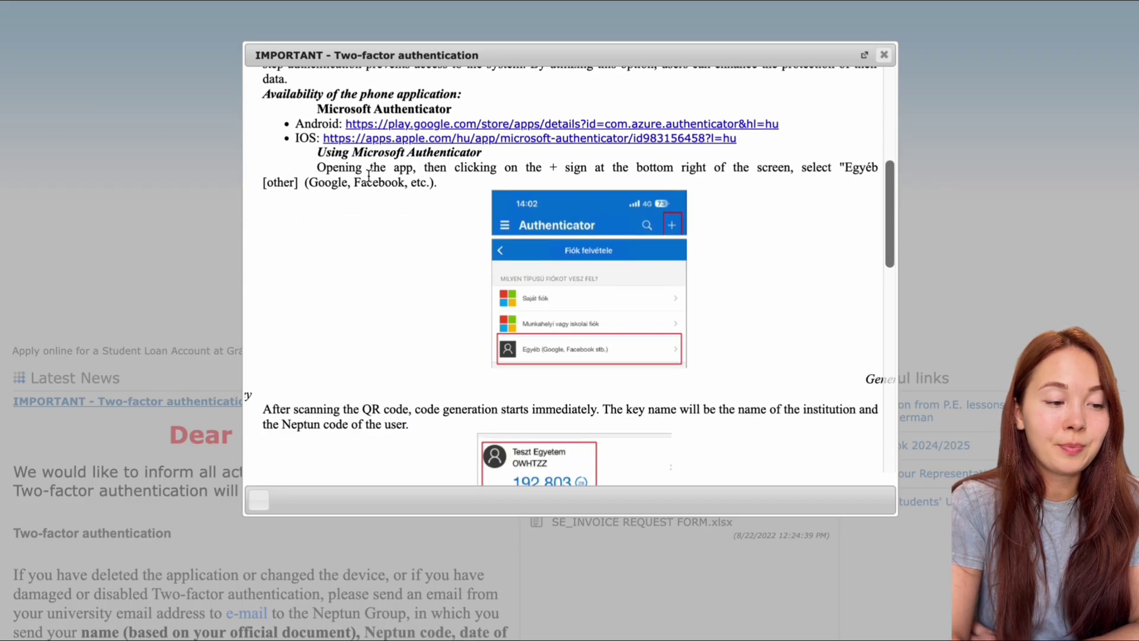
pyautogui.moveTo(368, 183); pyautogui.dragTo(457, 184)
pyautogui.click(462, 166)
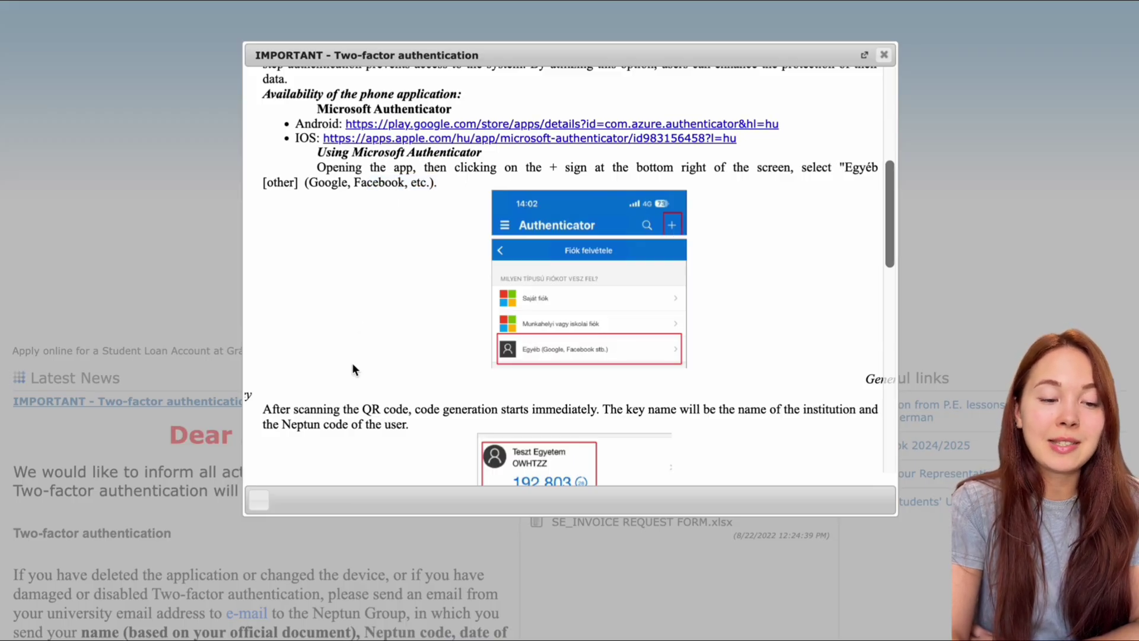
# Read the remainder of the two-factor authentication notice to the end
pyautogui.scroll(-2, 352, 364)
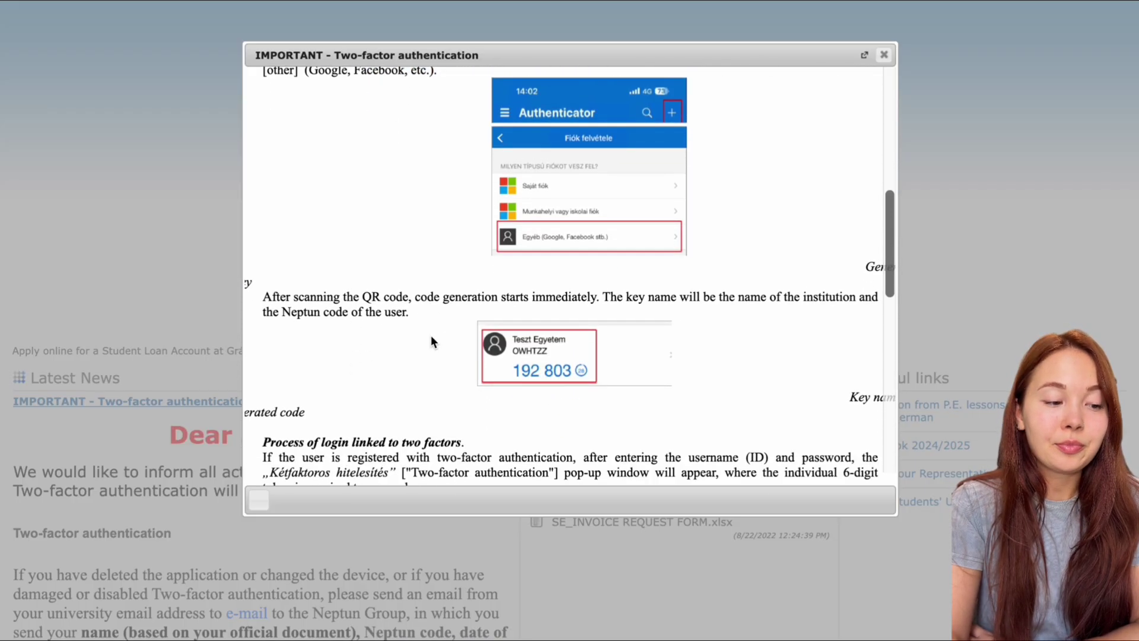
pyautogui.scroll(-1, 431, 337)
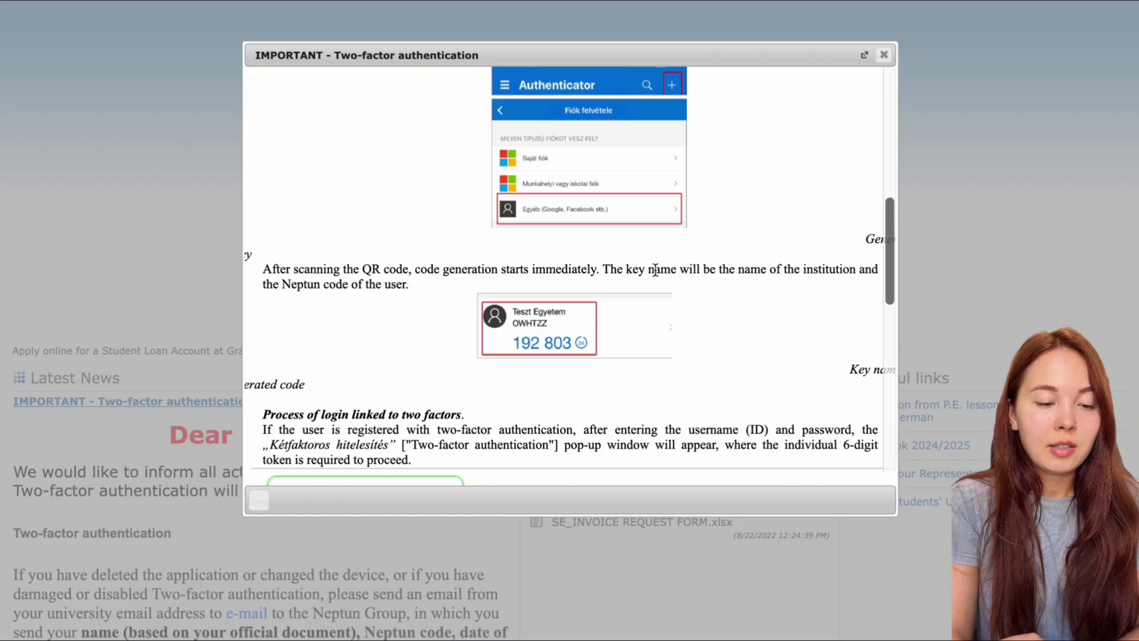
pyautogui.scroll(-1, 572, 317)
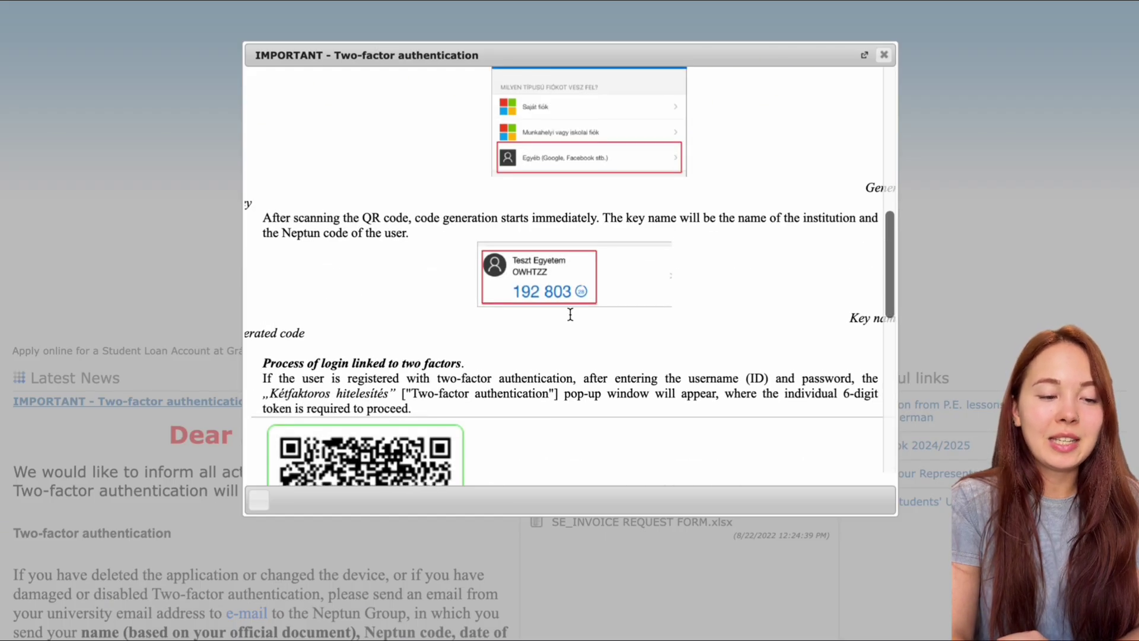
pyautogui.hscroll(1, 690, 224)
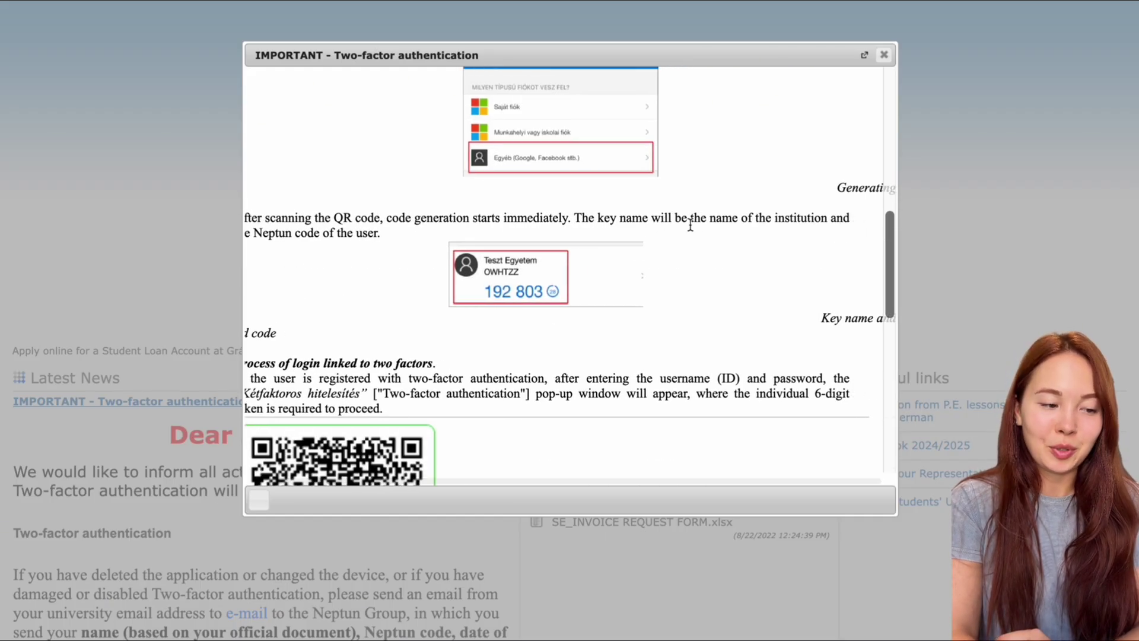
pyautogui.hscroll(-1, 690, 224)
pyautogui.scroll(-1, 580, 308)
pyautogui.scroll(-4, 581, 310)
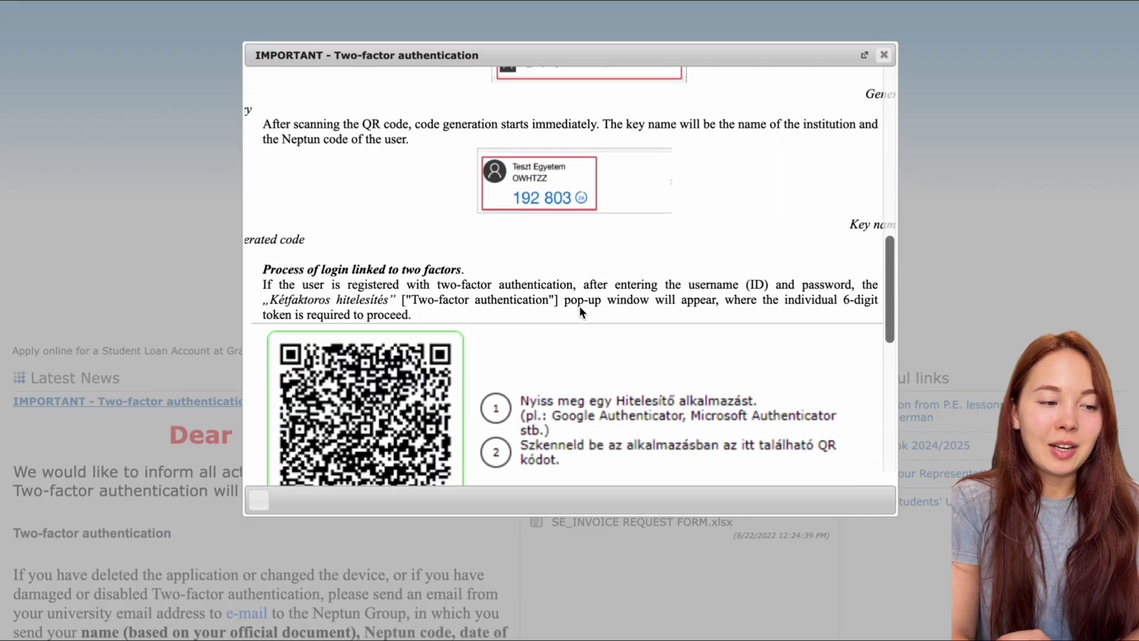
pyautogui.scroll(-1, 579, 305)
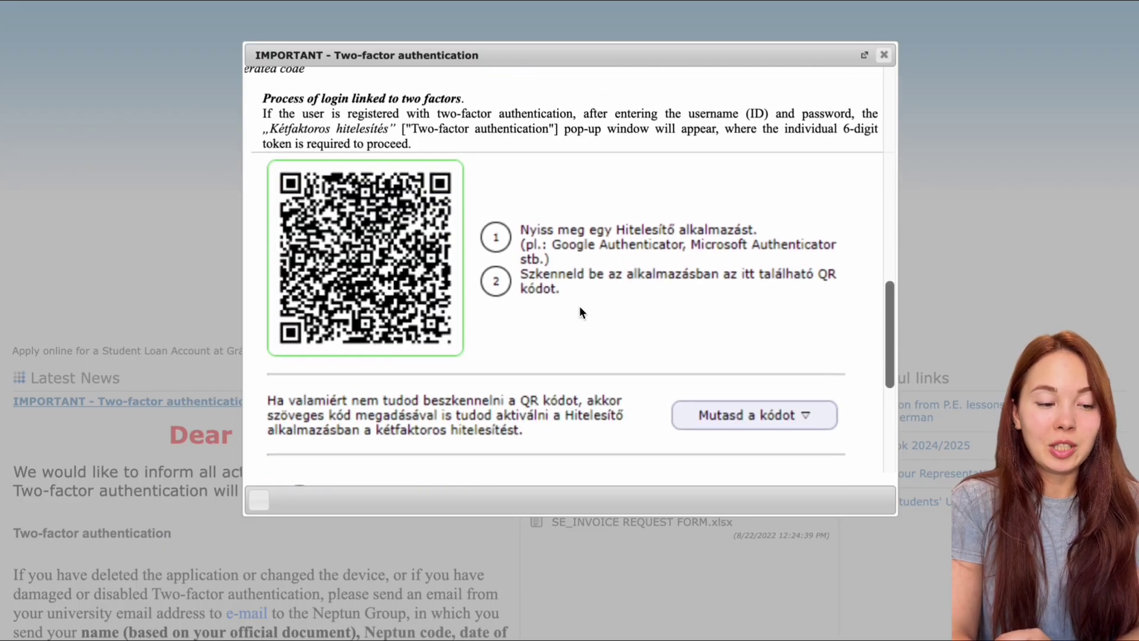
pyautogui.scroll(-3, 357, 325)
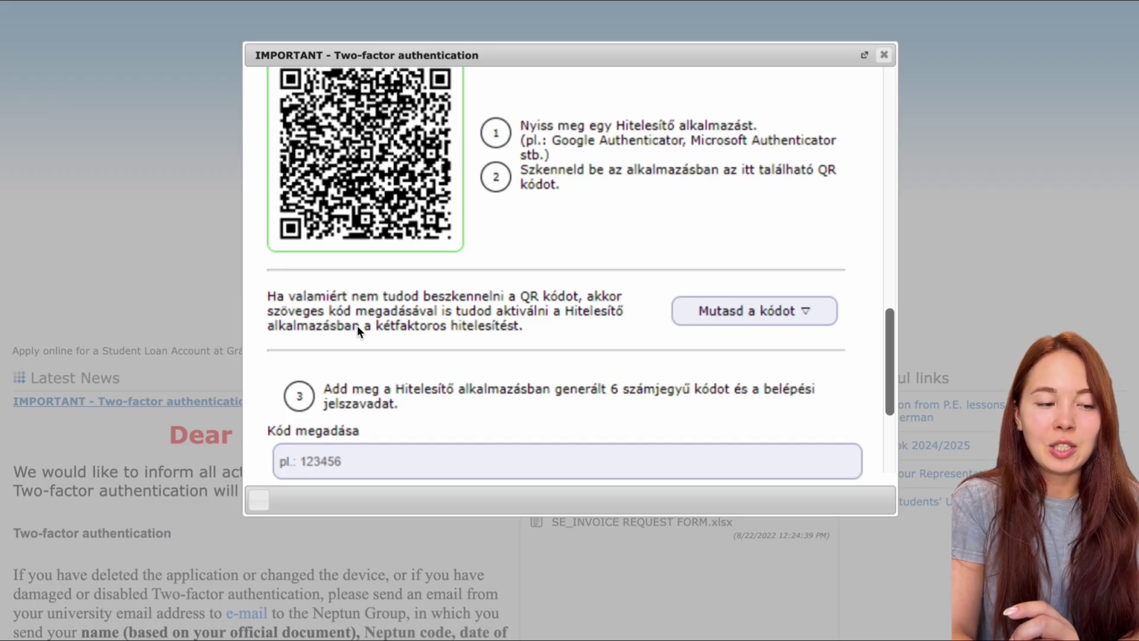
pyautogui.scroll(-3, 357, 326)
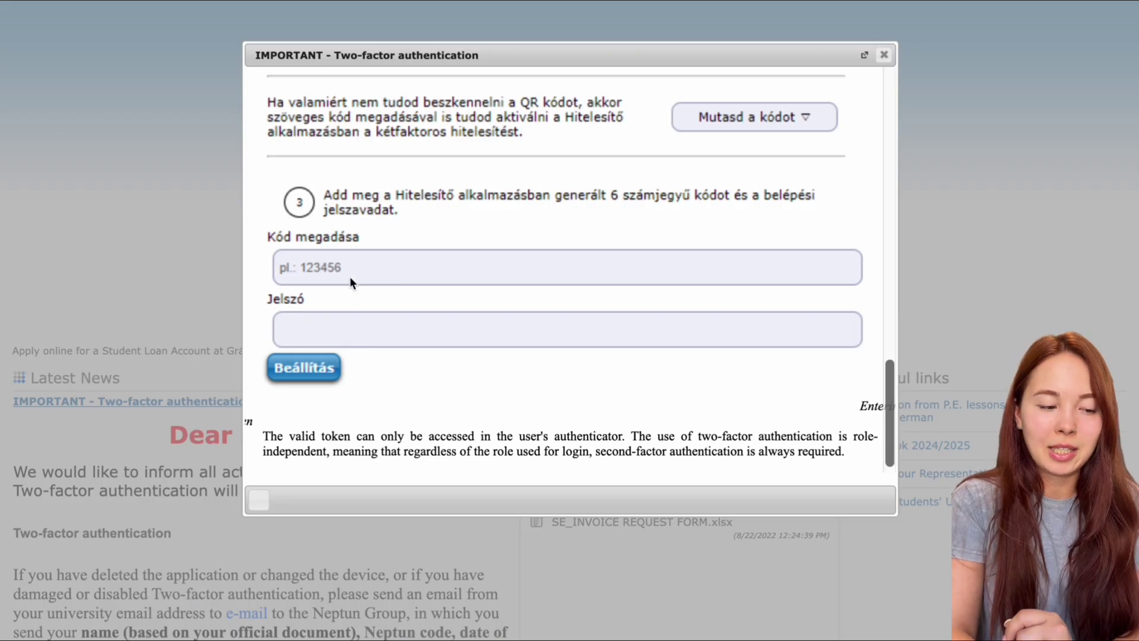
pyautogui.scroll(-1, 350, 277)
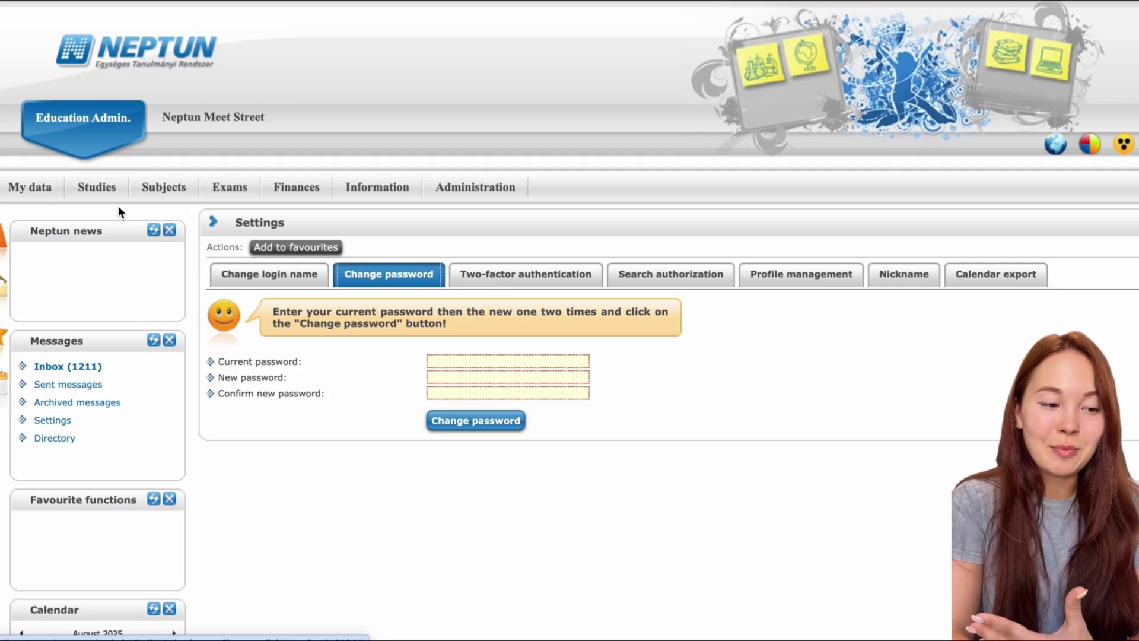
# Open the Two-factor authentication settings tab and start Setup to show the QR code
pyautogui.moveTo(26, 190)
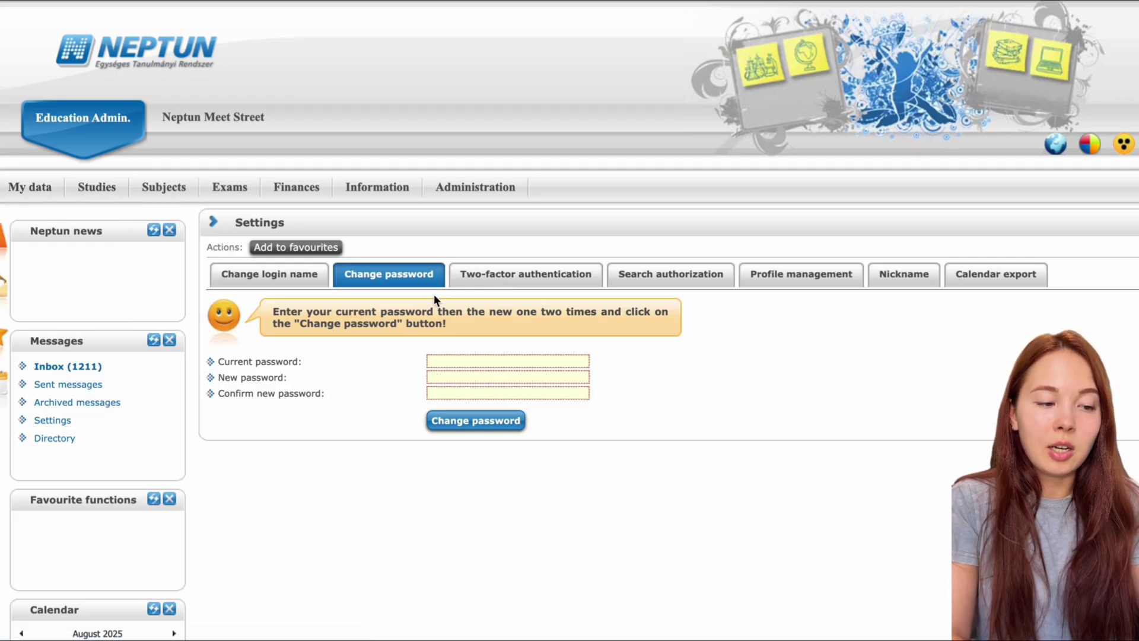
pyautogui.click(481, 280)
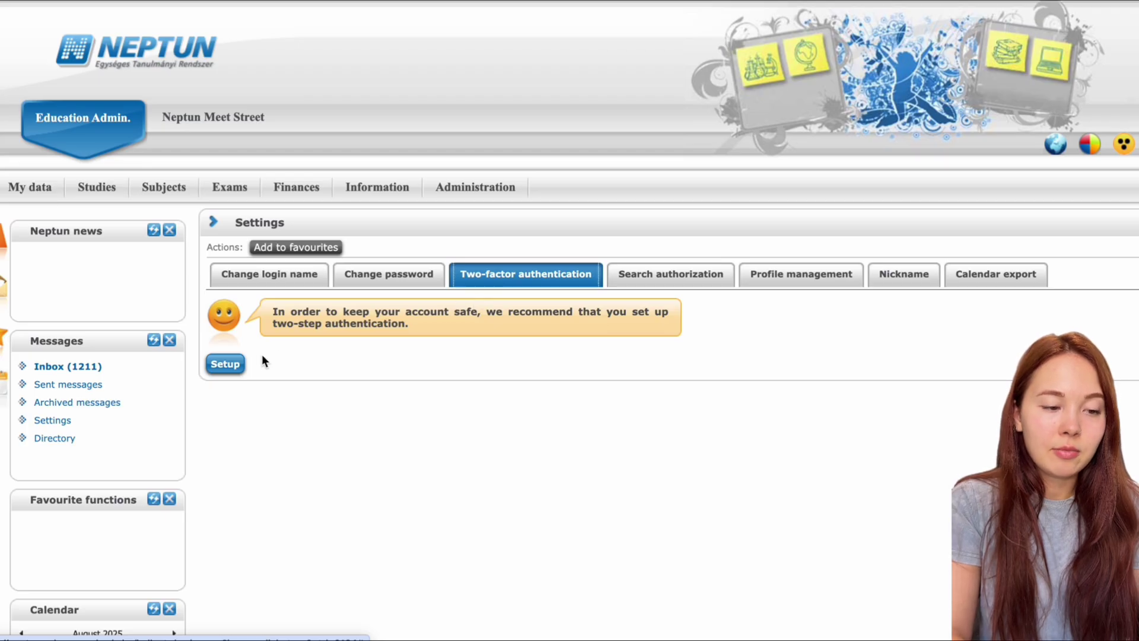
pyautogui.click(234, 361)
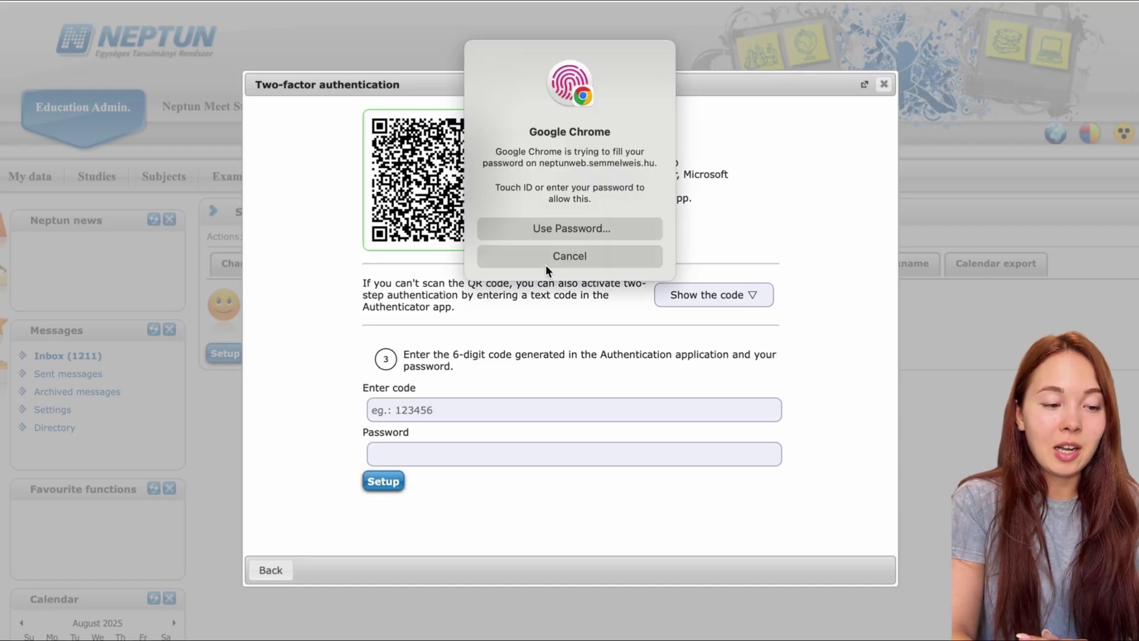
# Enter the authenticator app's 6-digit code and activate two-factor authentication
pyautogui.click(494, 412)
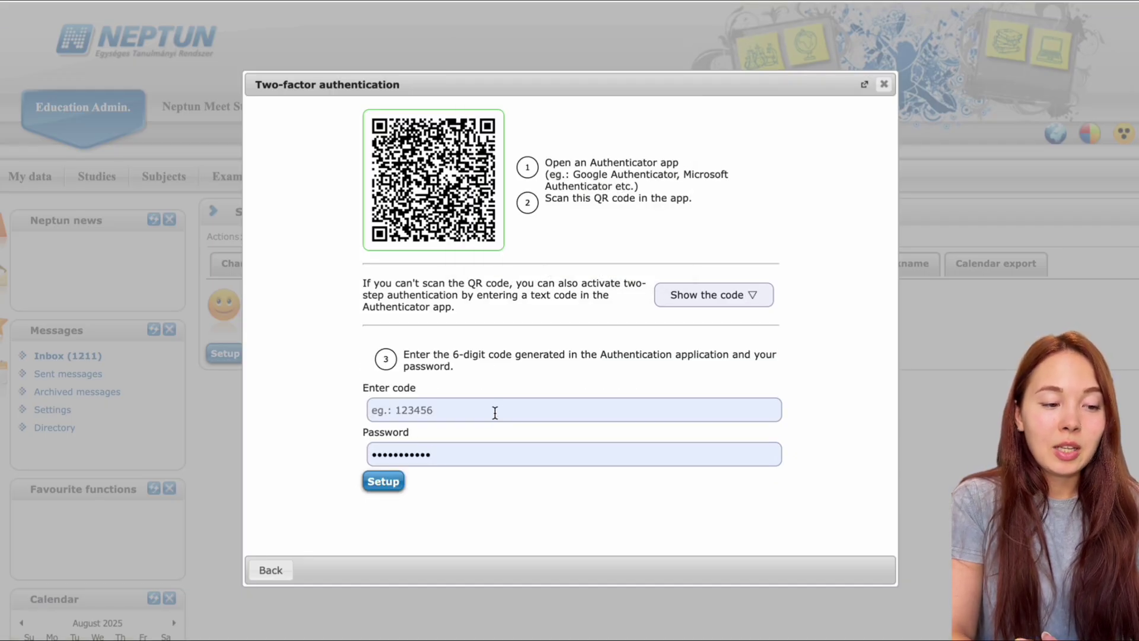
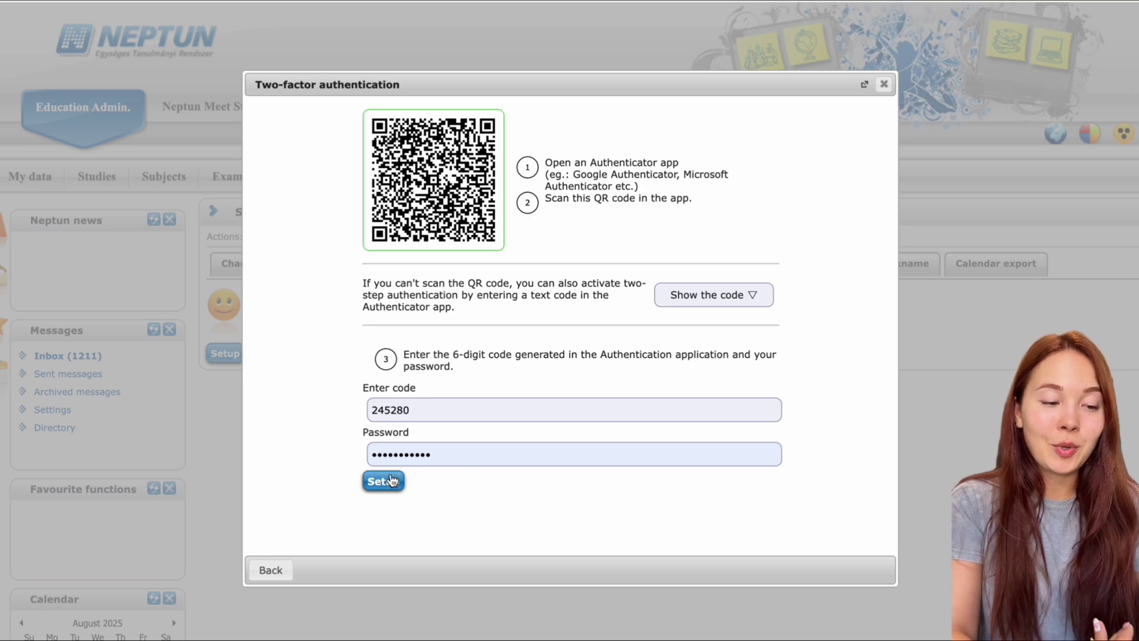
pyautogui.click(385, 482)
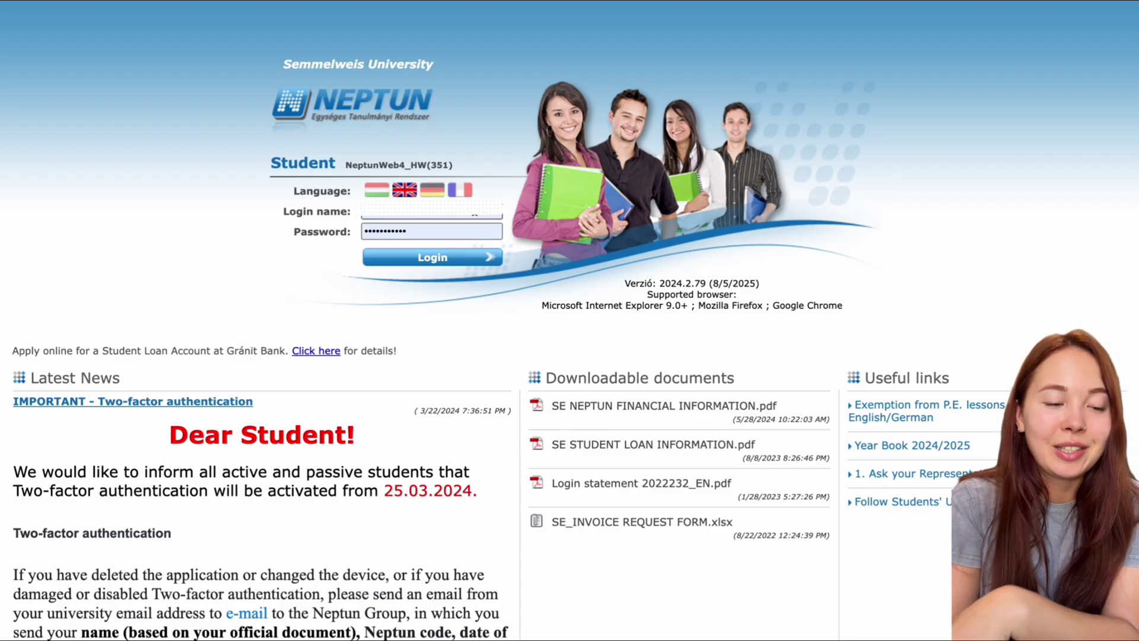
# Sign in to the student account with the entered login name and password
pyautogui.click(462, 259)
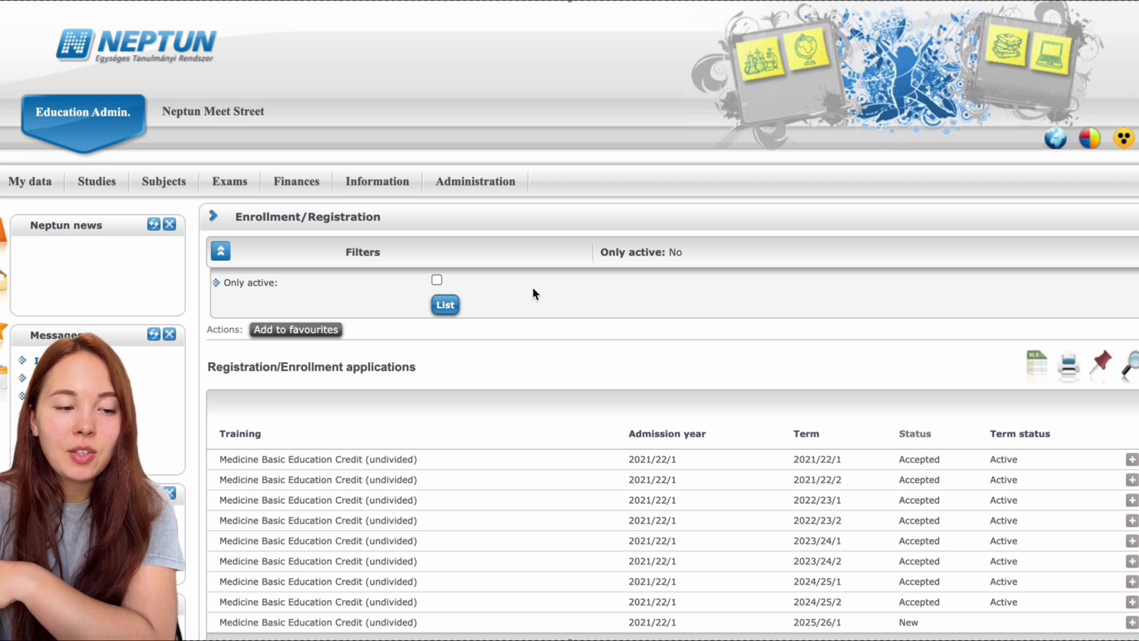
pyautogui.moveTo(504, 183)
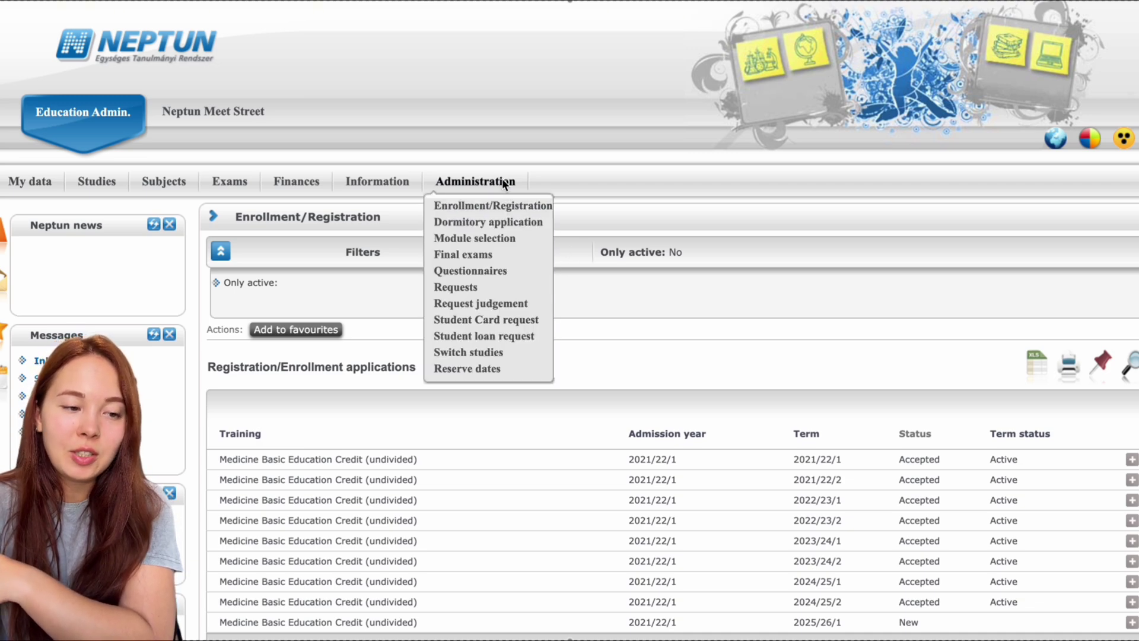
pyautogui.click(501, 207)
pyautogui.moveTo(507, 183)
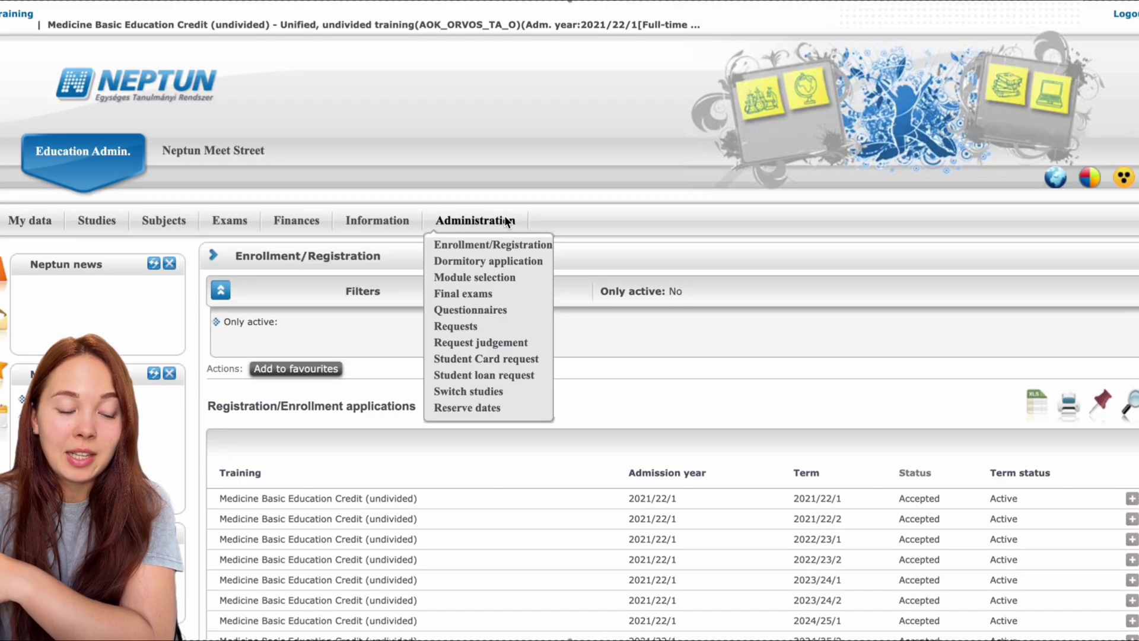
pyautogui.click(509, 204)
pyautogui.scroll(-1, 565, 203)
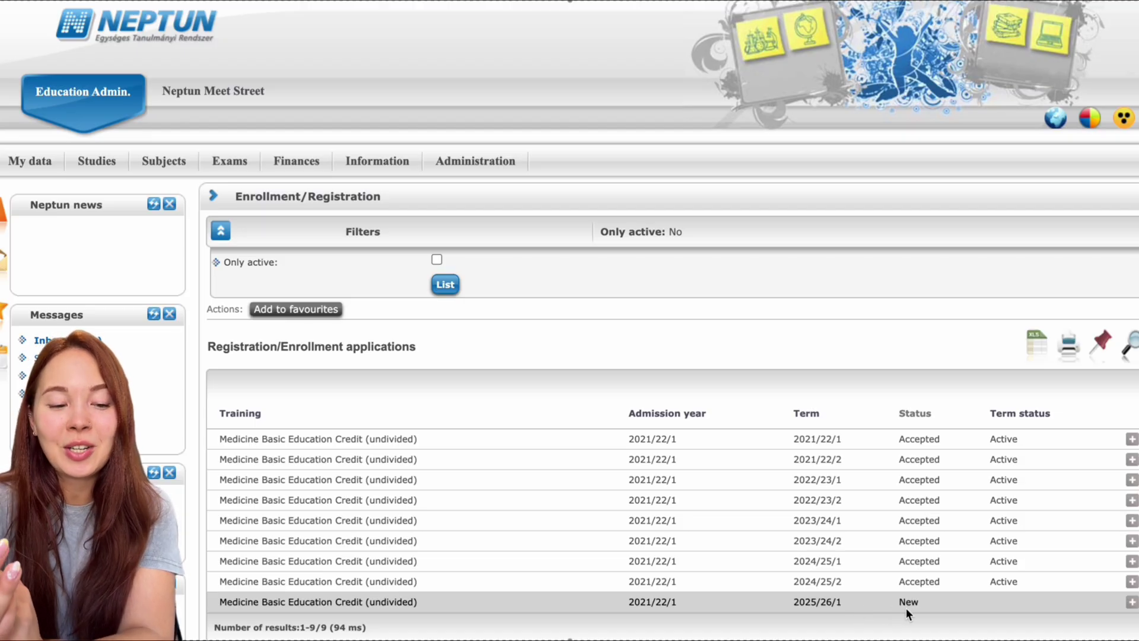
pyautogui.click(1131, 602)
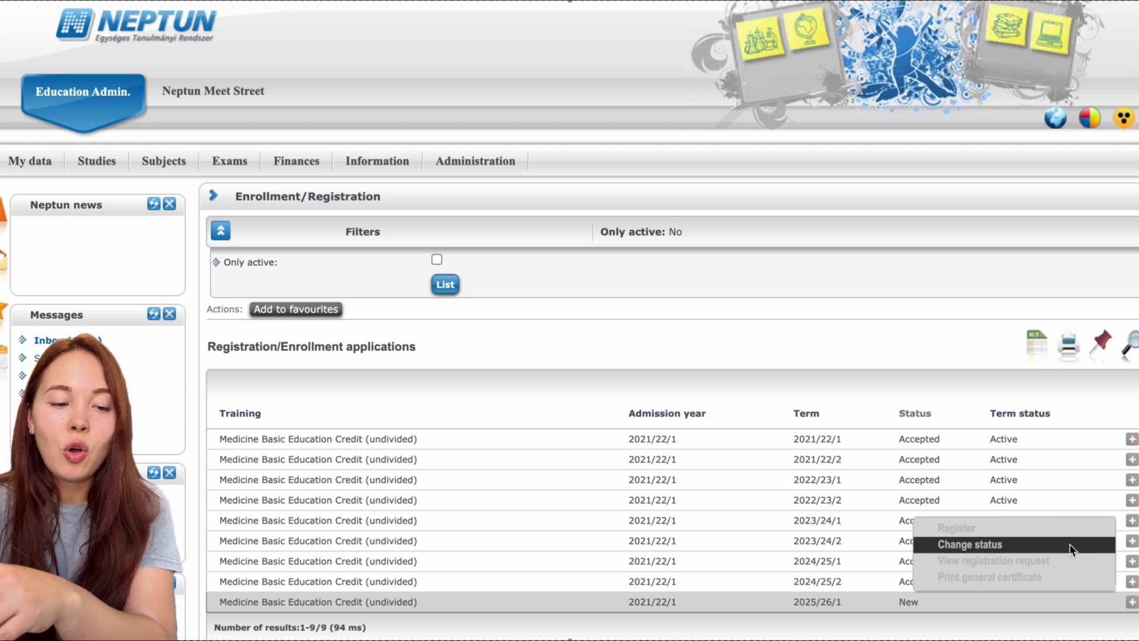
pyautogui.click(1035, 617)
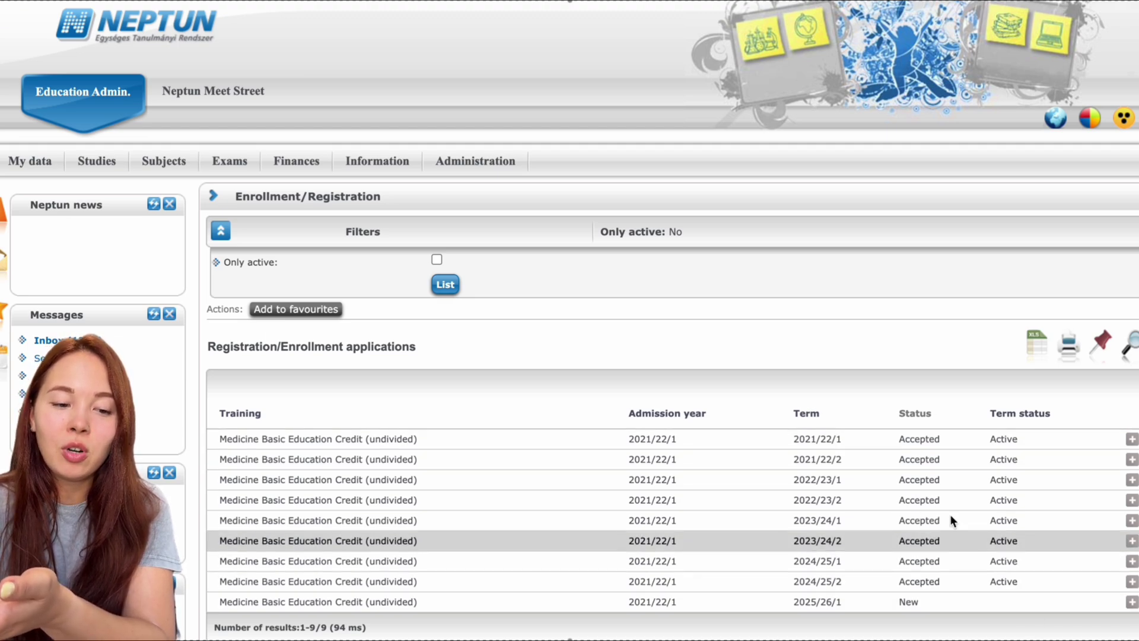
pyautogui.click(1131, 603)
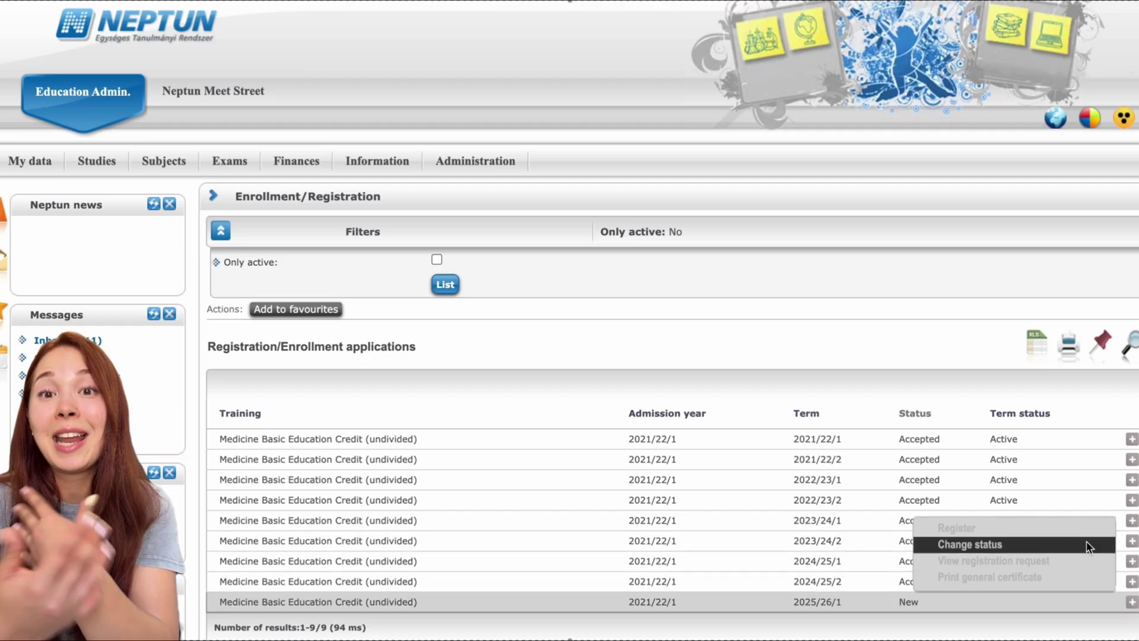
pyautogui.click(932, 621)
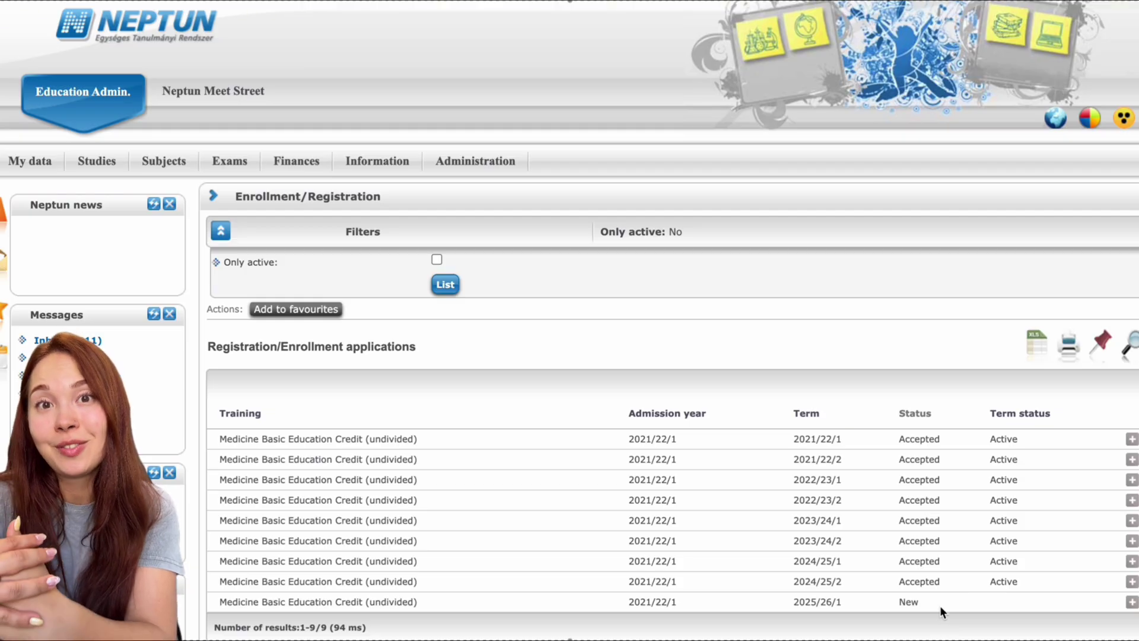
pyautogui.scroll(-1, 728, 306)
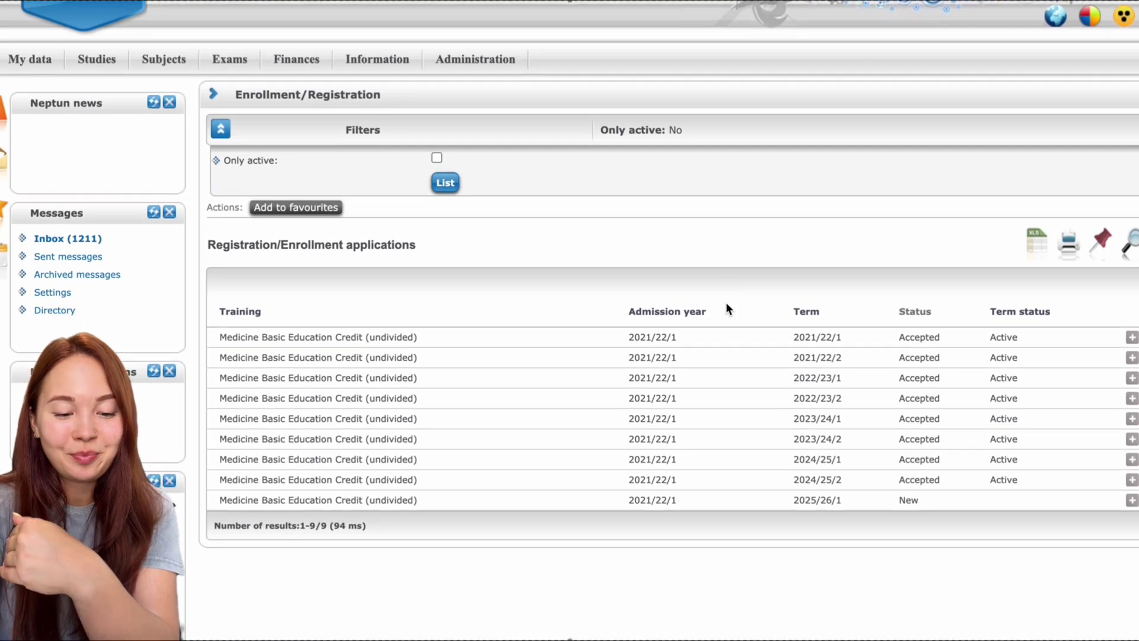
pyautogui.scroll(2, 728, 305)
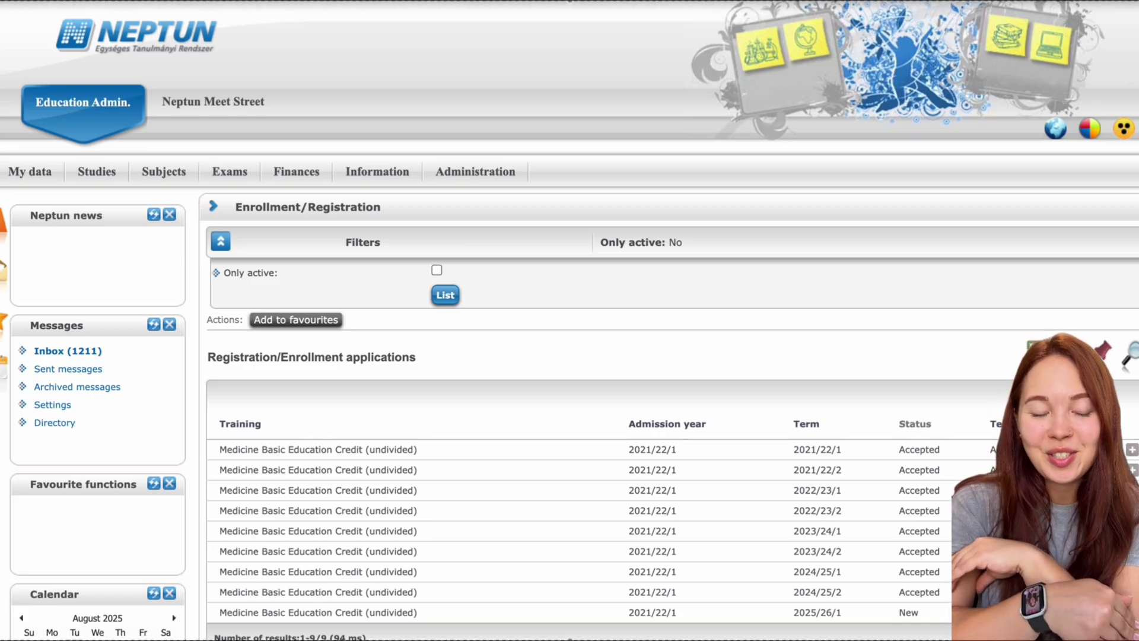
pyautogui.scroll(1, 468, 355)
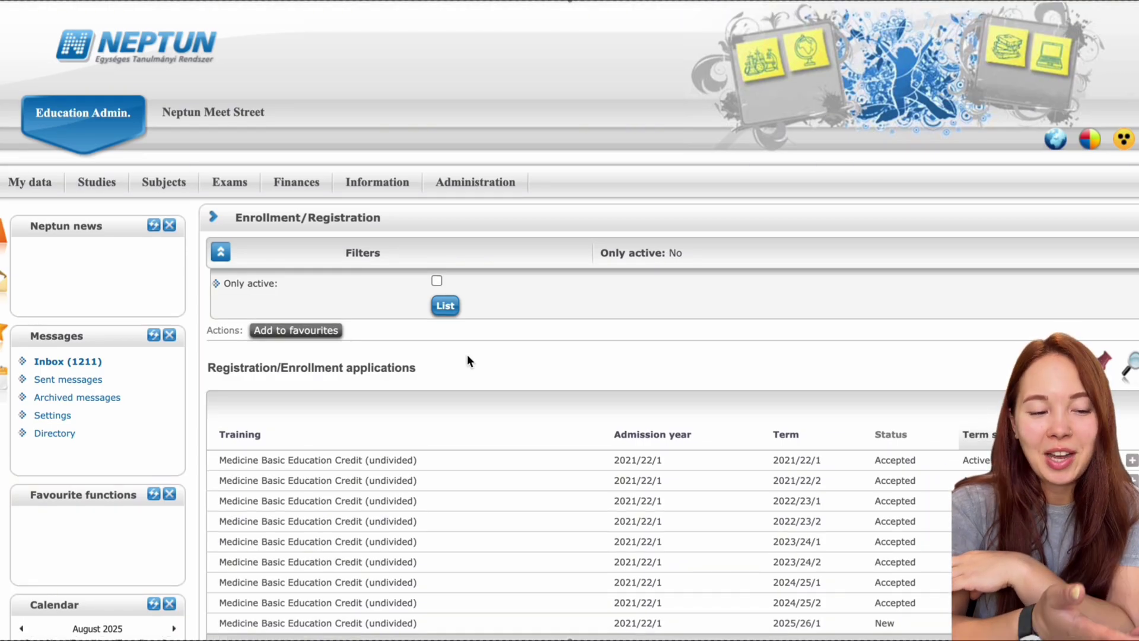
pyautogui.moveTo(169, 185)
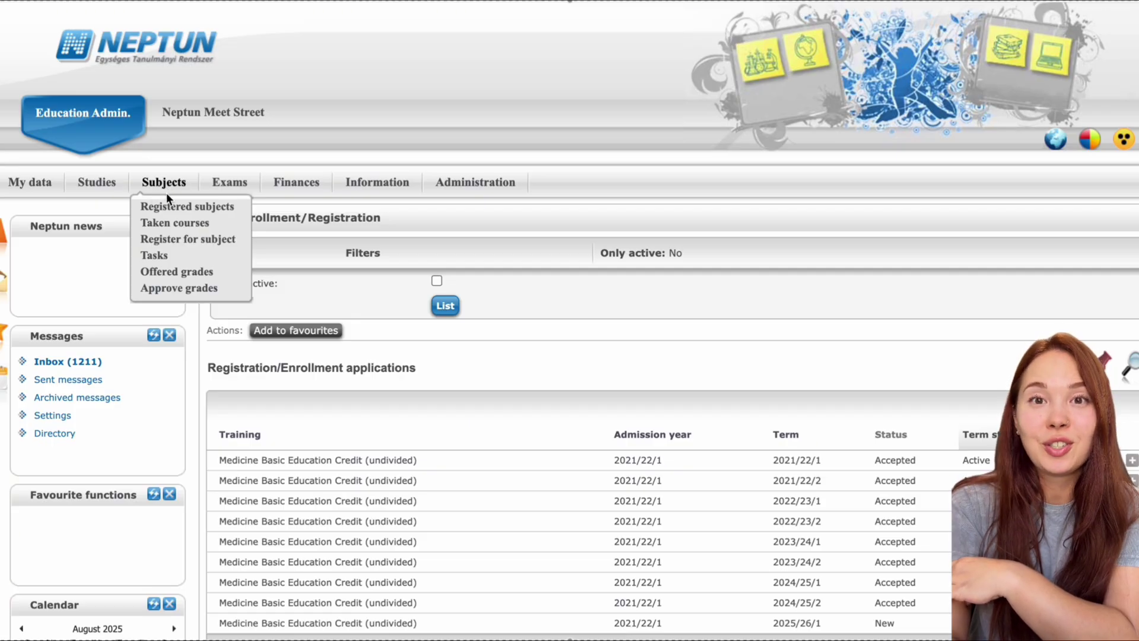
# Open Register for subject and set the term to 2025/26/1
pyautogui.click(173, 240)
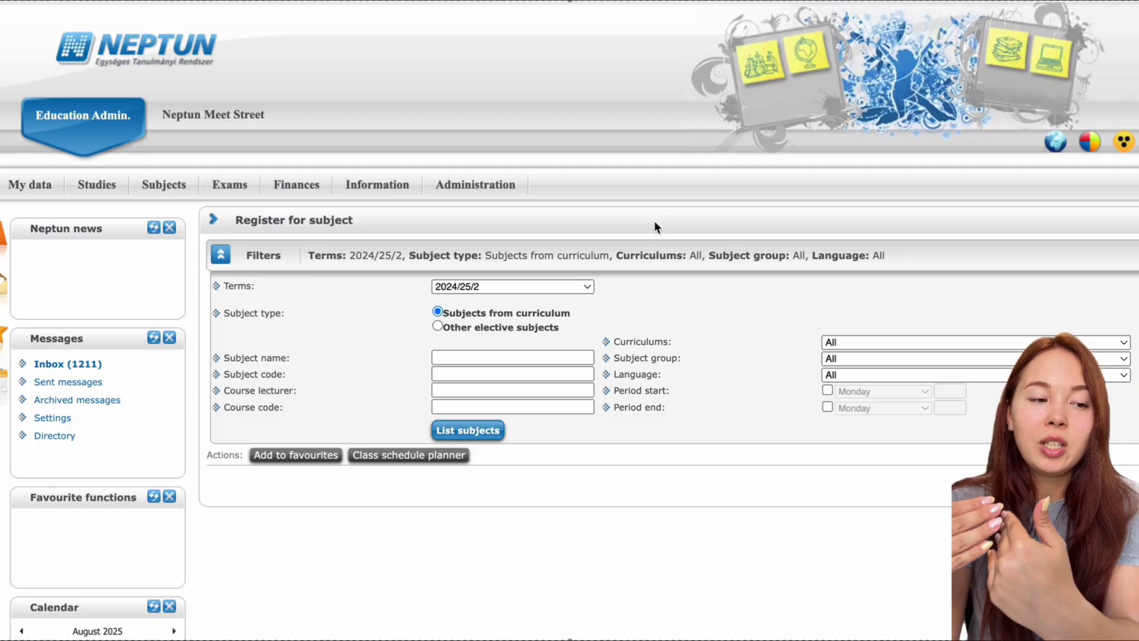
pyautogui.click(574, 291)
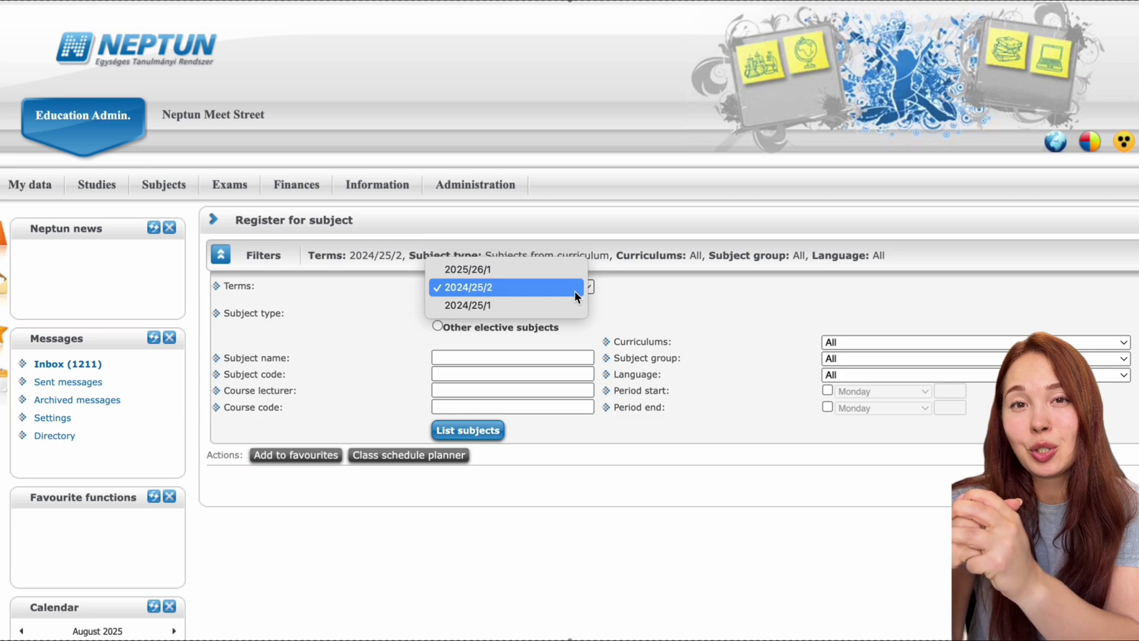
pyautogui.click(575, 290)
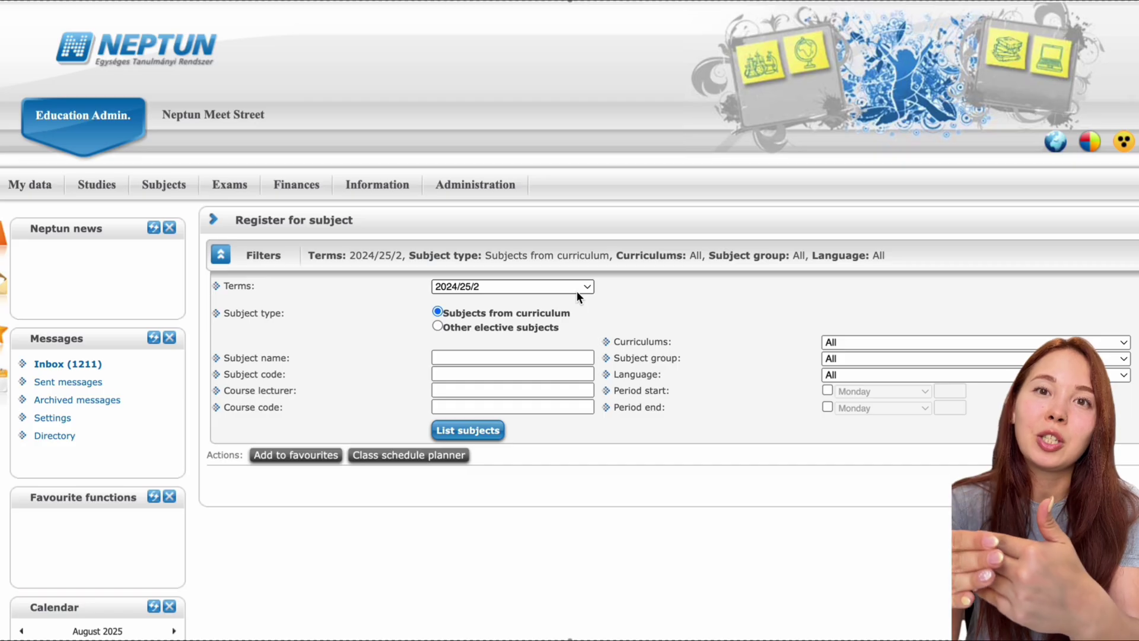
pyautogui.click(577, 291)
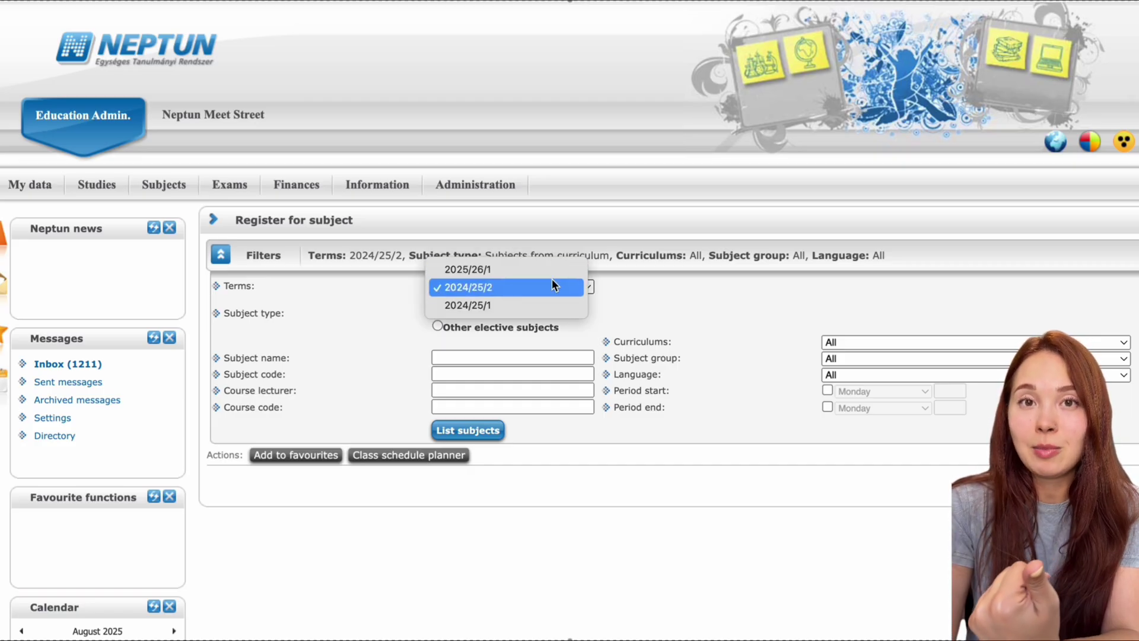
pyautogui.click(510, 270)
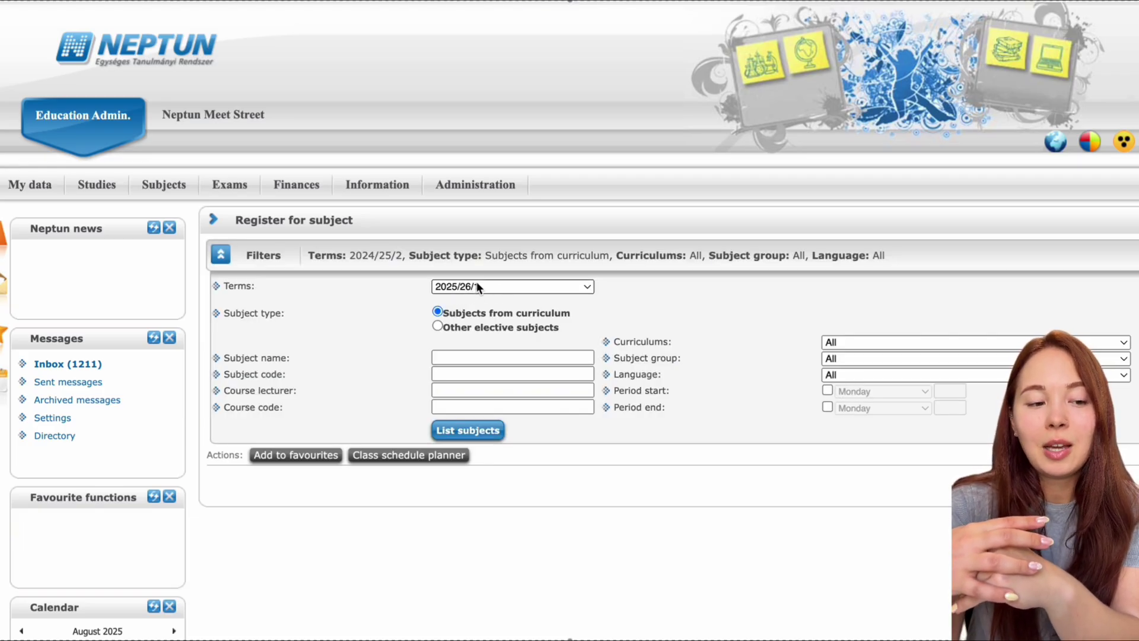
pyautogui.click(478, 281)
pyautogui.click(509, 291)
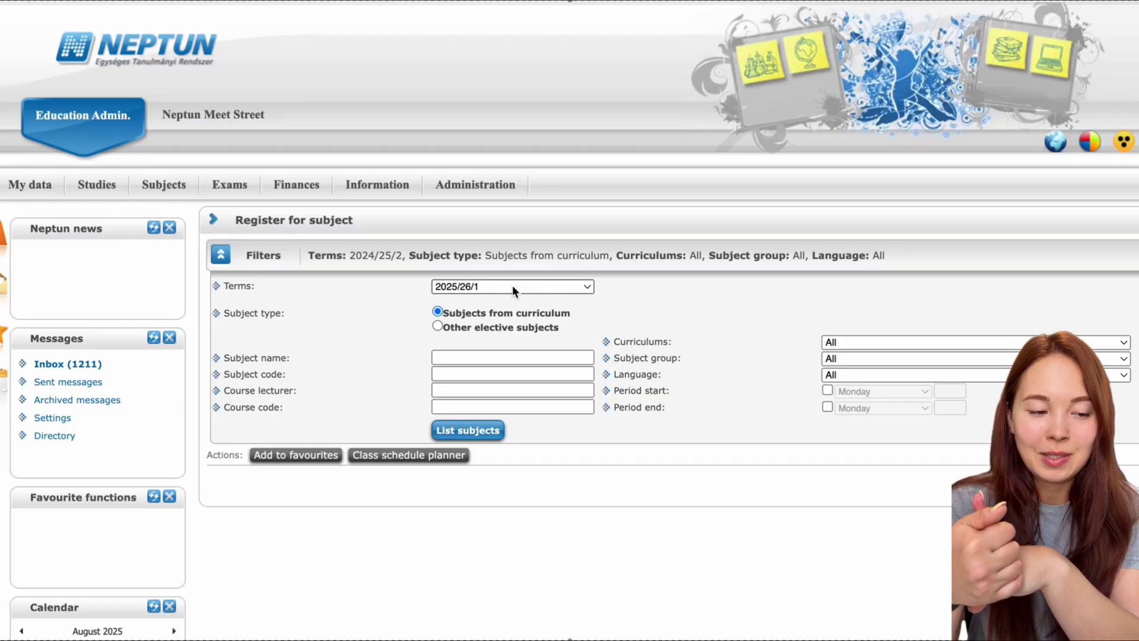
# Choose Subjects from curriculum as the subject type
pyautogui.scroll(-1, 501, 304)
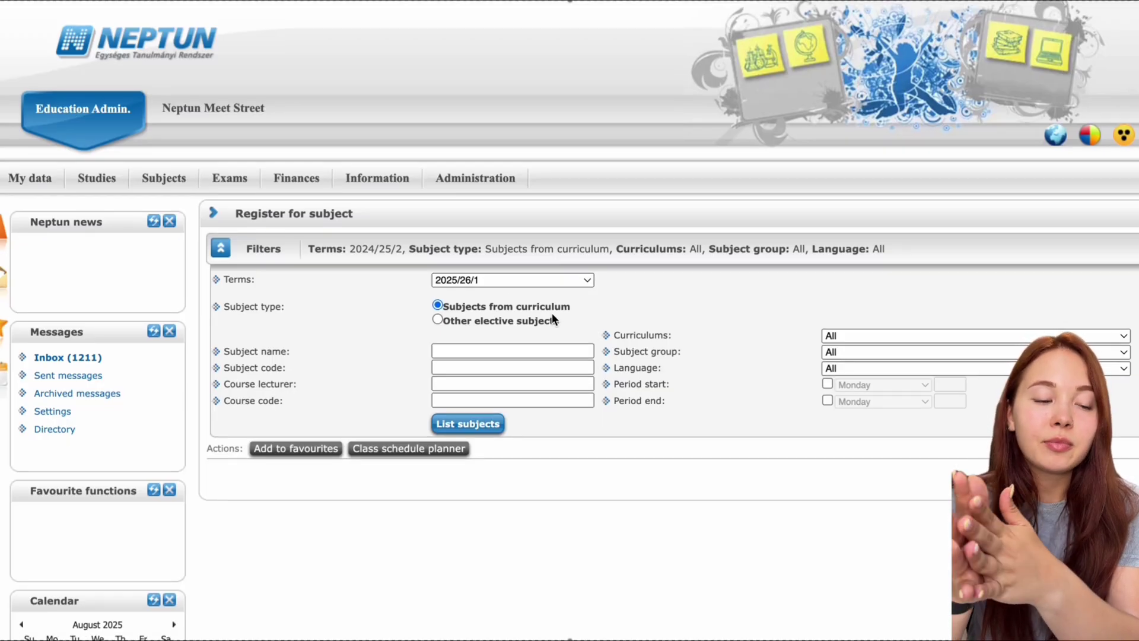
pyautogui.click(510, 320)
pyautogui.click(504, 306)
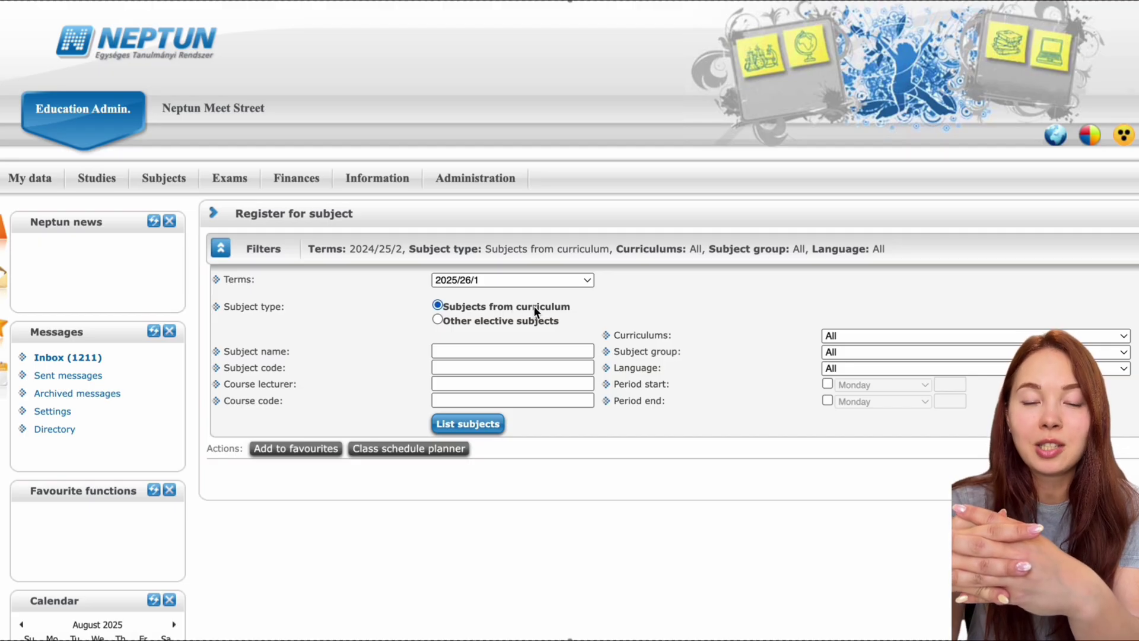
# List the 91 curriculum subjects for 2025/26/1, sorted ascending by recommended term
pyautogui.click(481, 425)
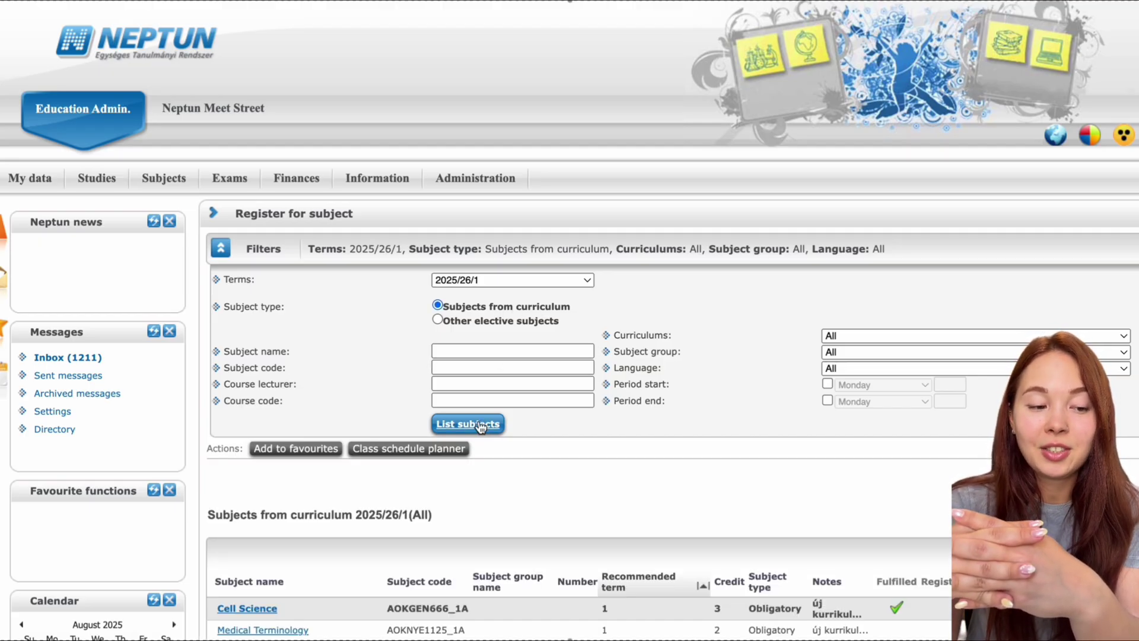
pyautogui.scroll(-3, 479, 424)
pyautogui.scroll(-5, 478, 419)
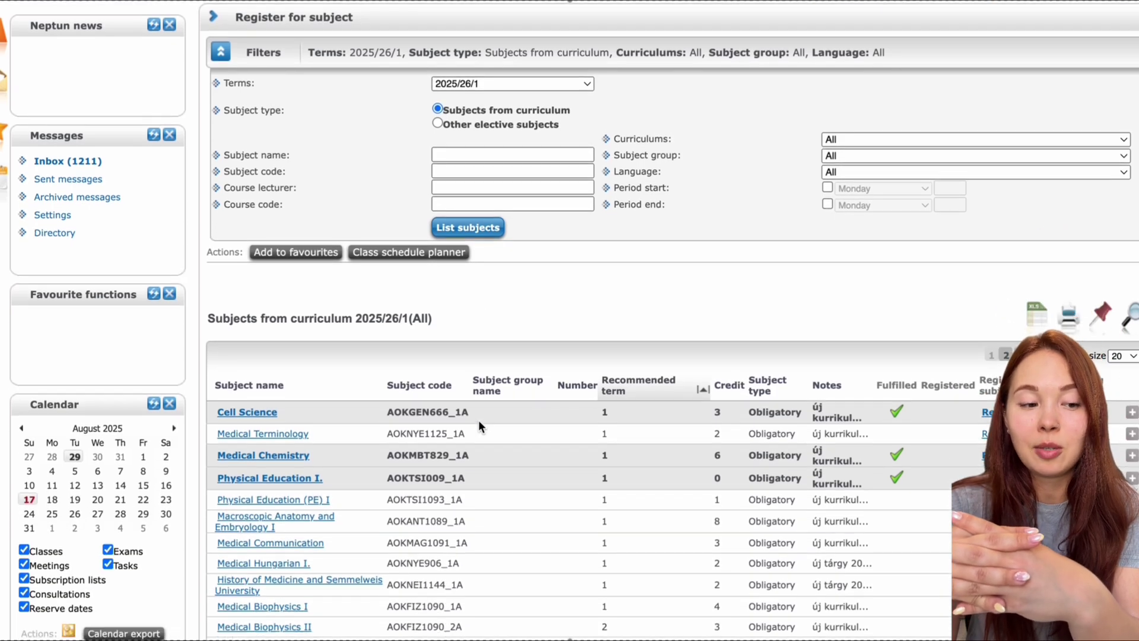
pyautogui.scroll(-2, 478, 419)
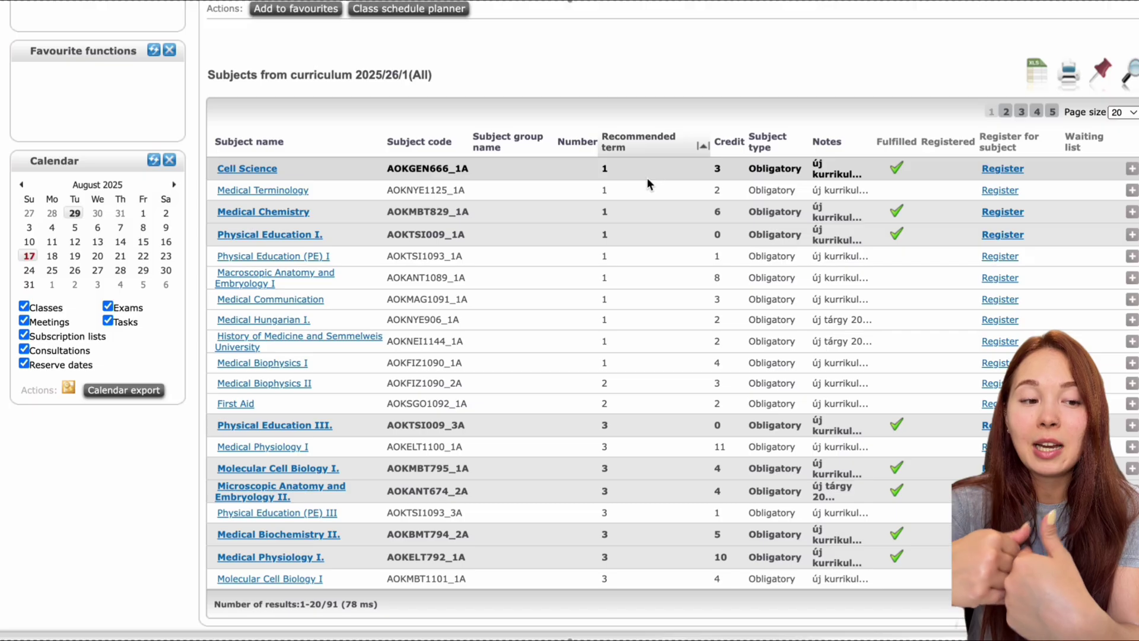
pyautogui.click(617, 141)
pyautogui.click(629, 144)
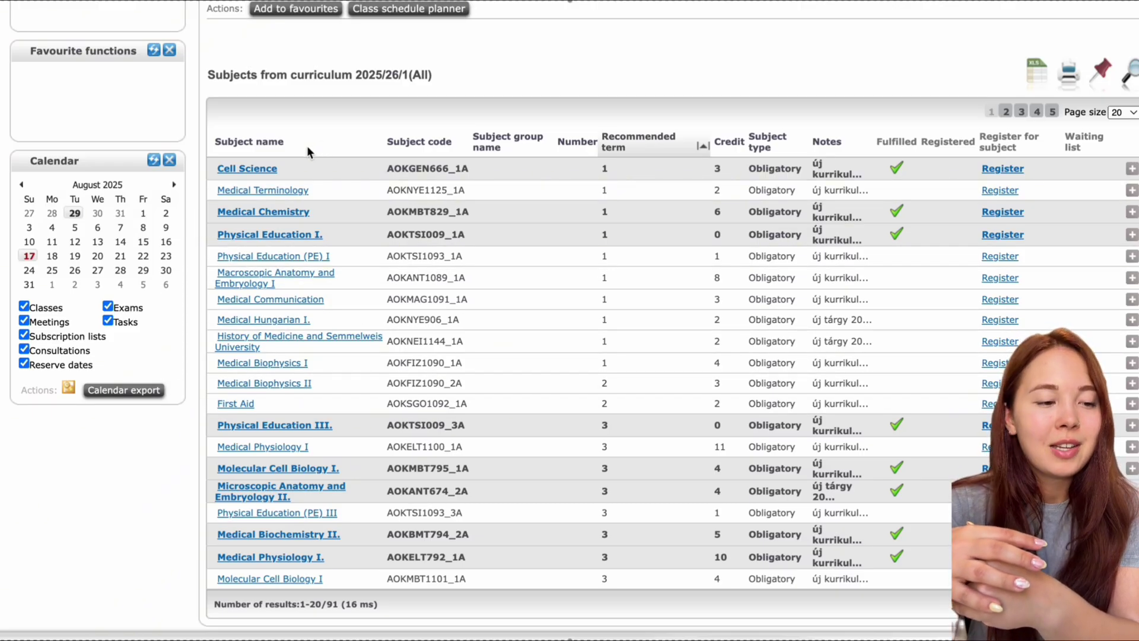
# Open Cell Science details and tick theoretical course 00 and practical course 02
pyautogui.click(264, 169)
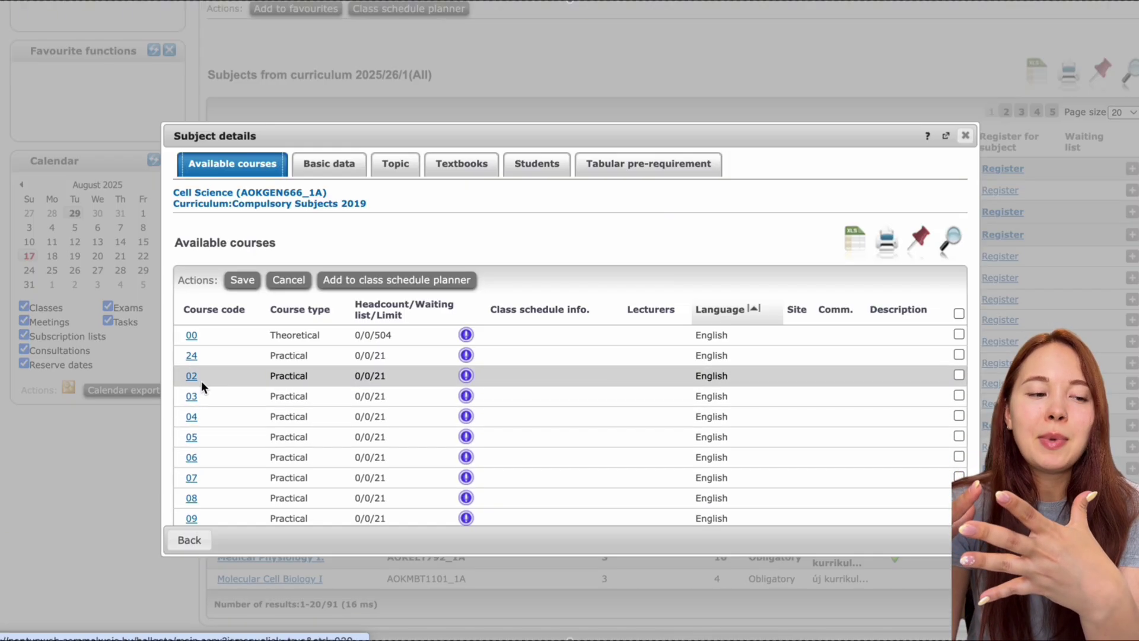
pyautogui.click(959, 375)
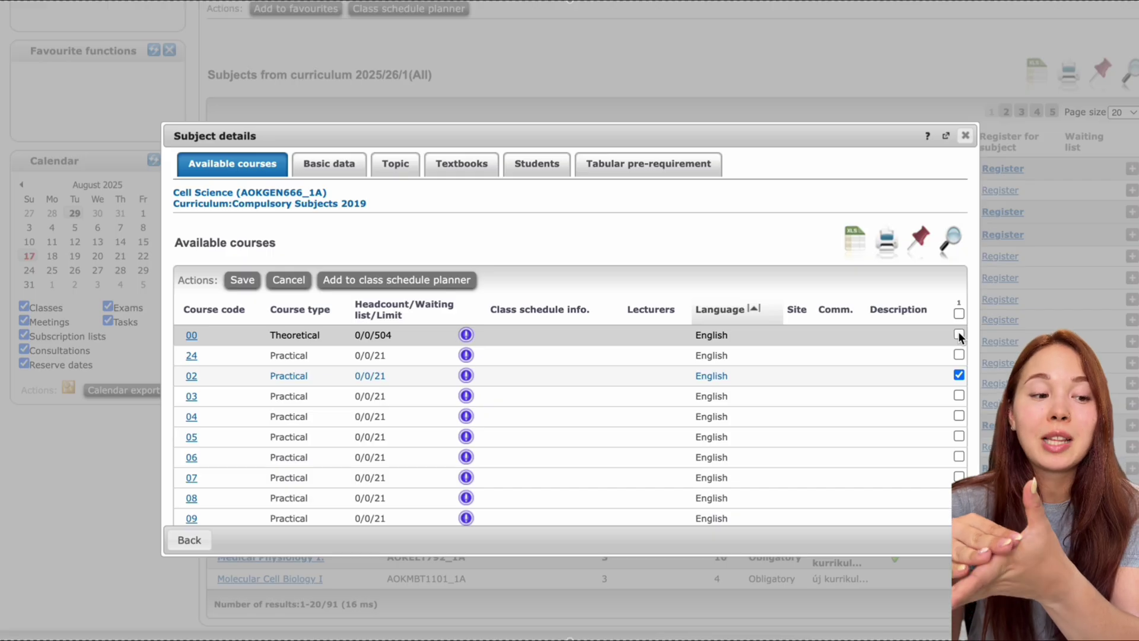
pyautogui.click(959, 334)
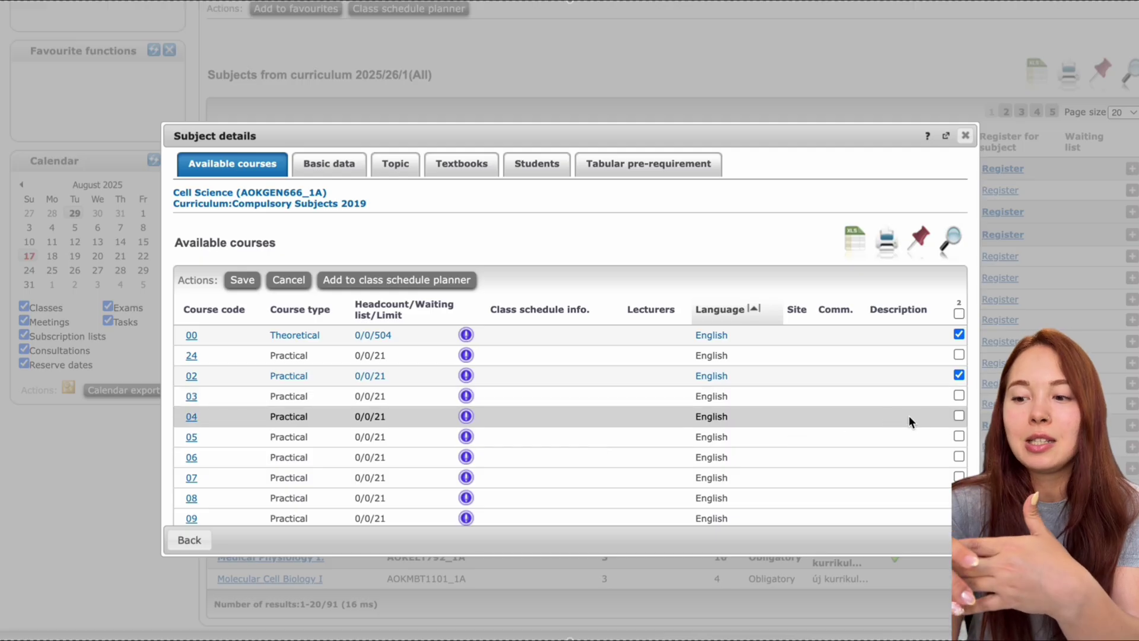
# Try practical courses 04 and 05, then settle back on practical course 02
pyautogui.click(959, 416)
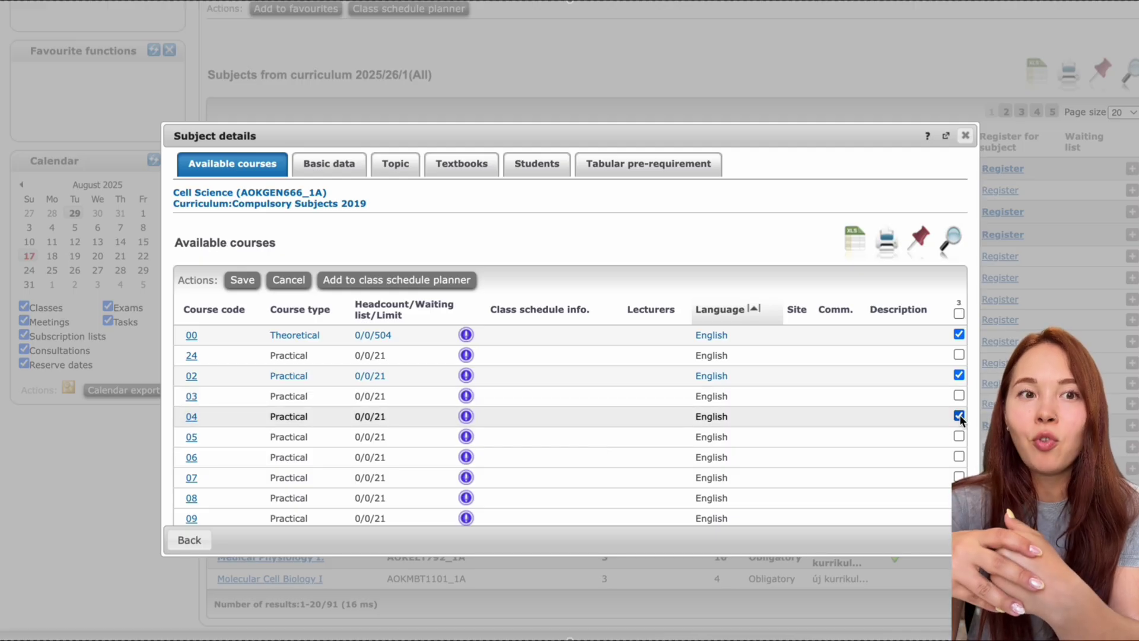
pyautogui.click(960, 375)
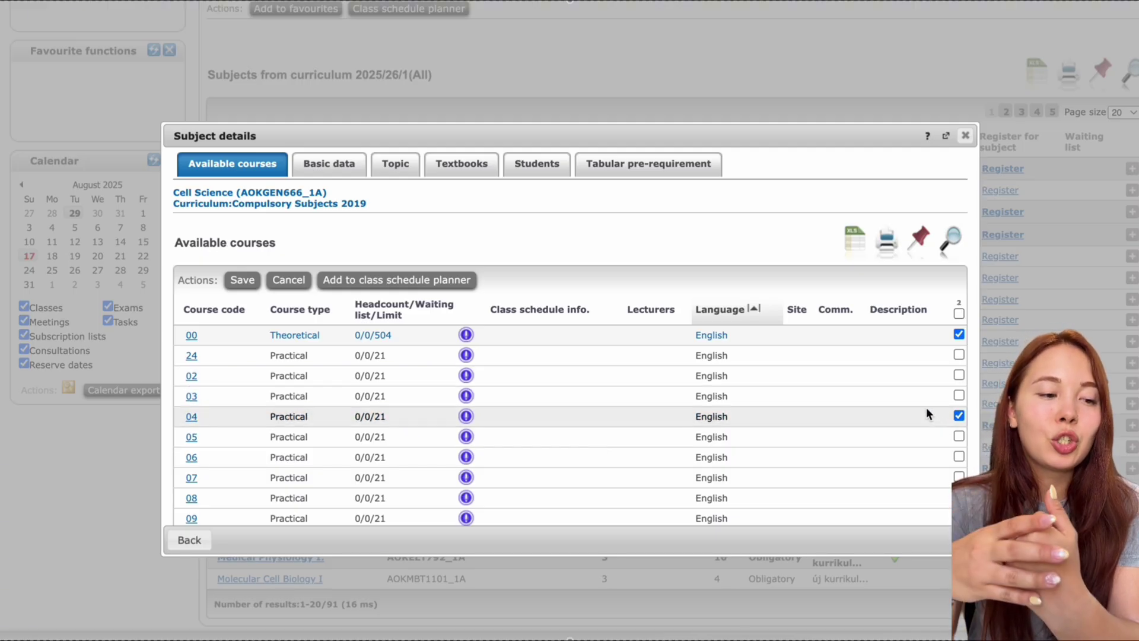
pyautogui.click(959, 415)
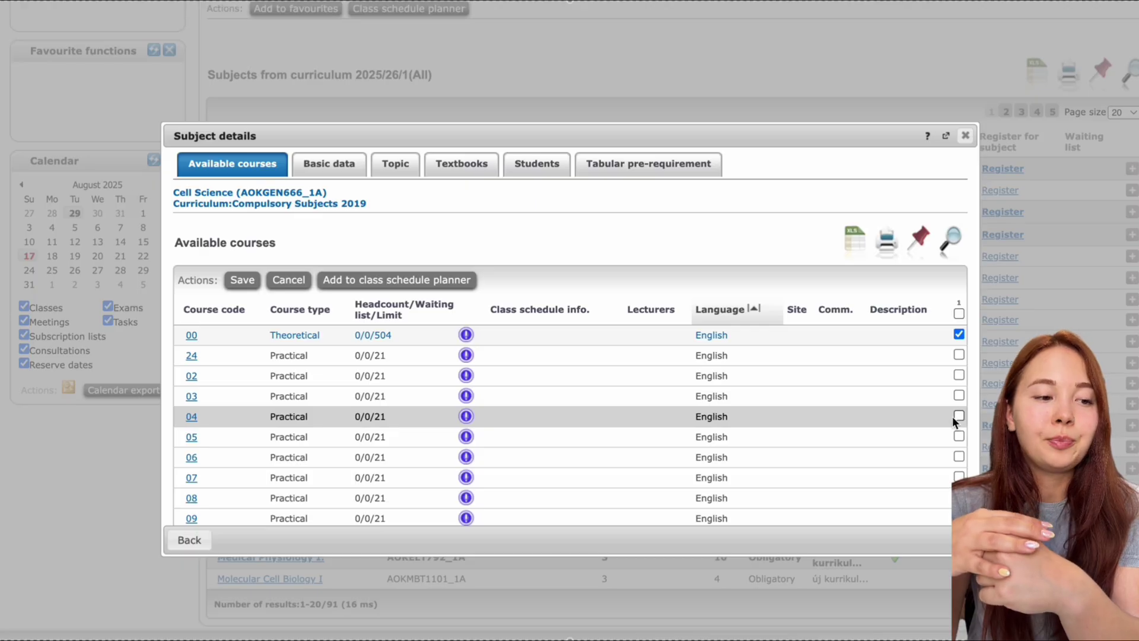
pyautogui.click(959, 437)
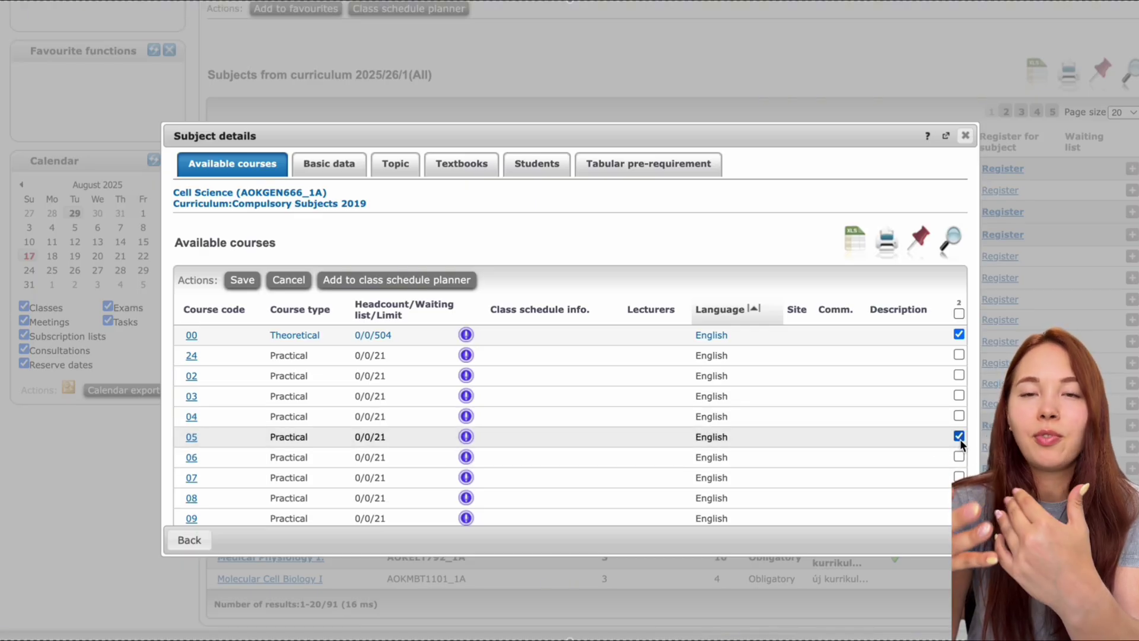
pyautogui.click(959, 436)
pyautogui.click(959, 375)
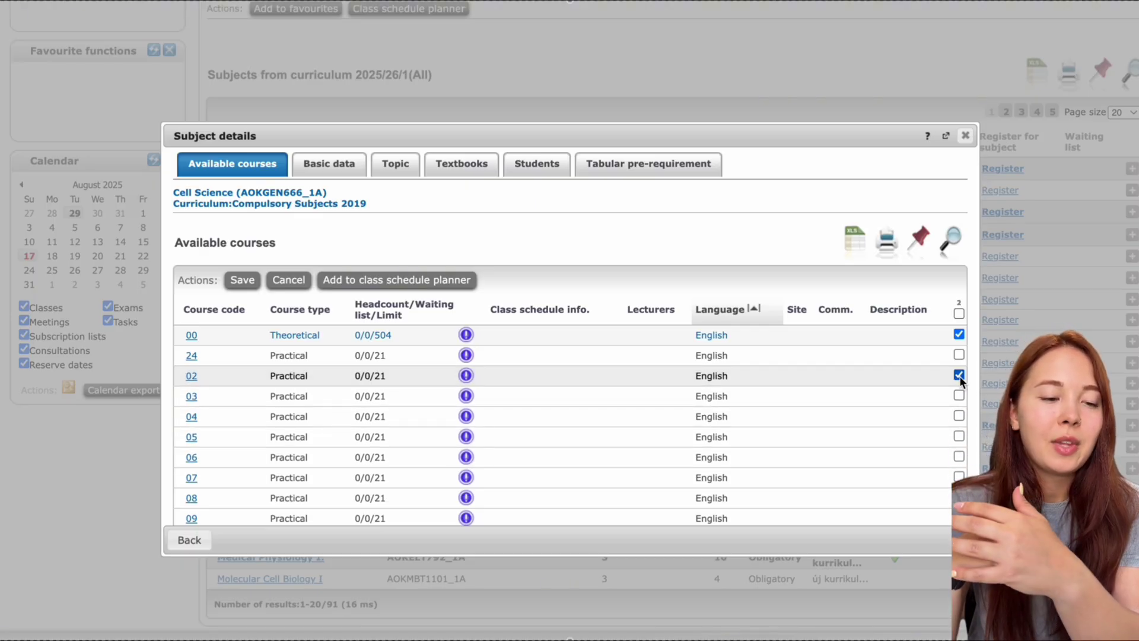
pyautogui.scroll(-1, 906, 391)
pyautogui.scroll(-5, 907, 391)
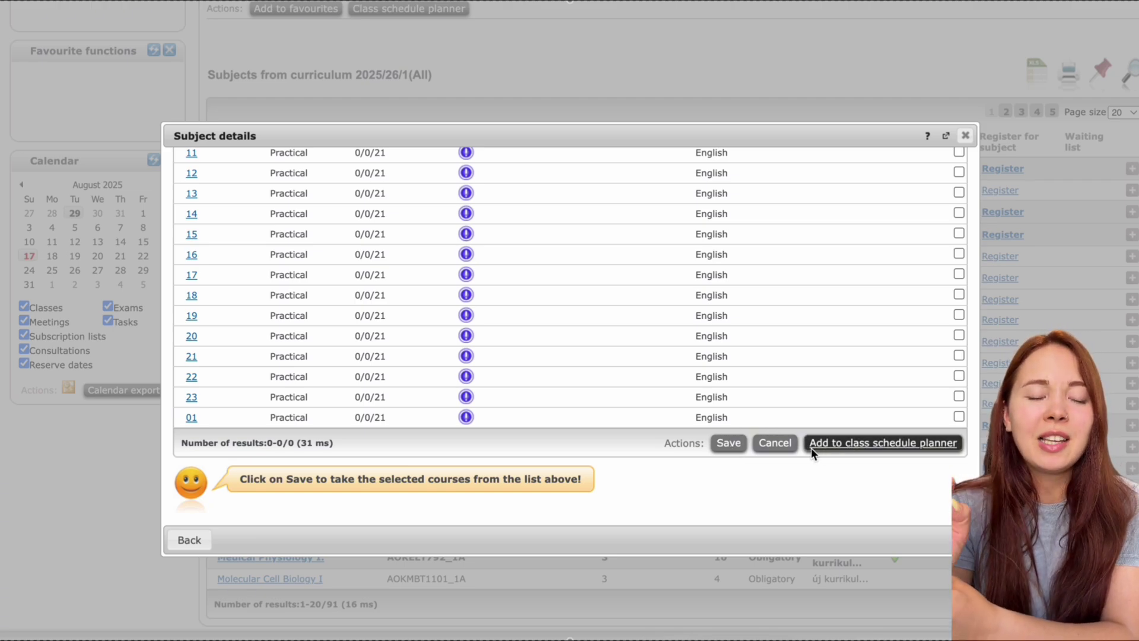
pyautogui.click(791, 447)
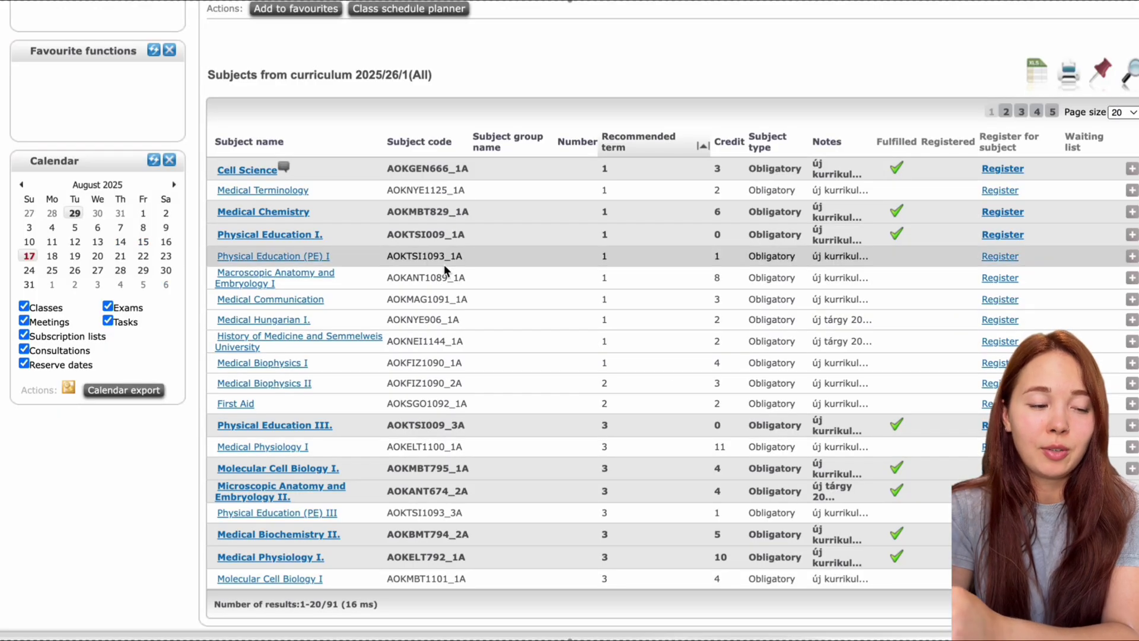
pyautogui.click(316, 235)
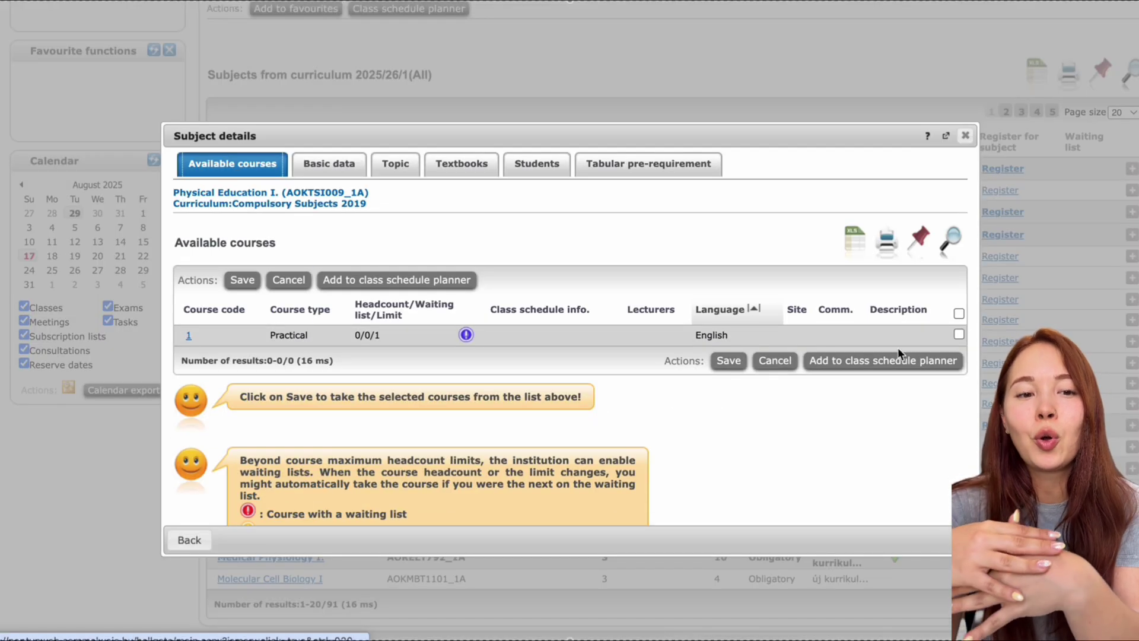
pyautogui.click(959, 335)
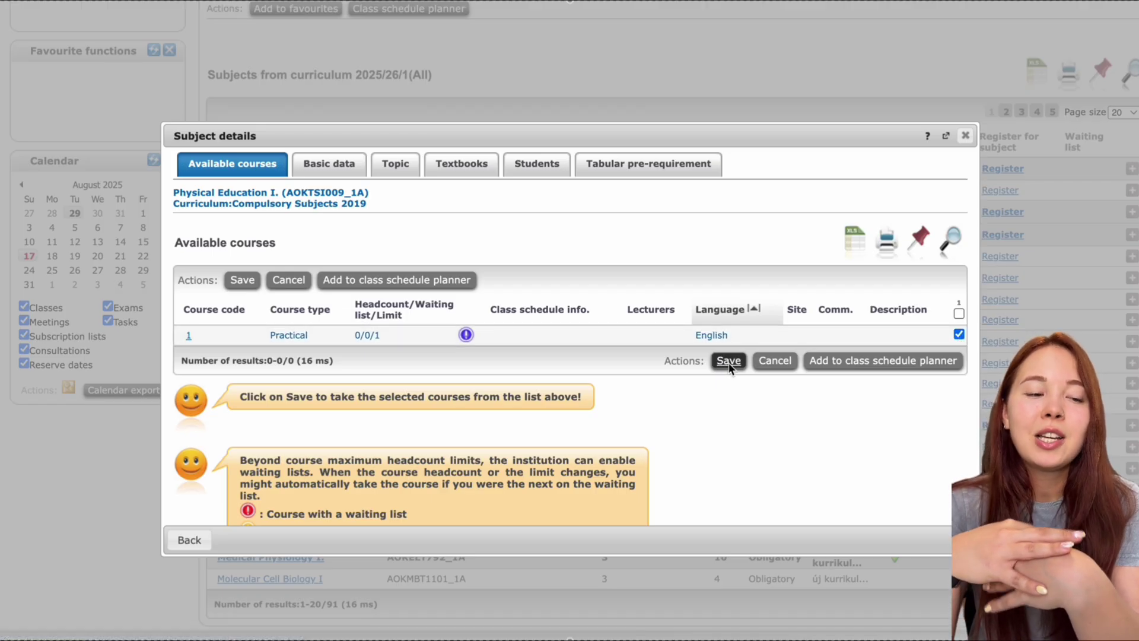
pyautogui.click(965, 136)
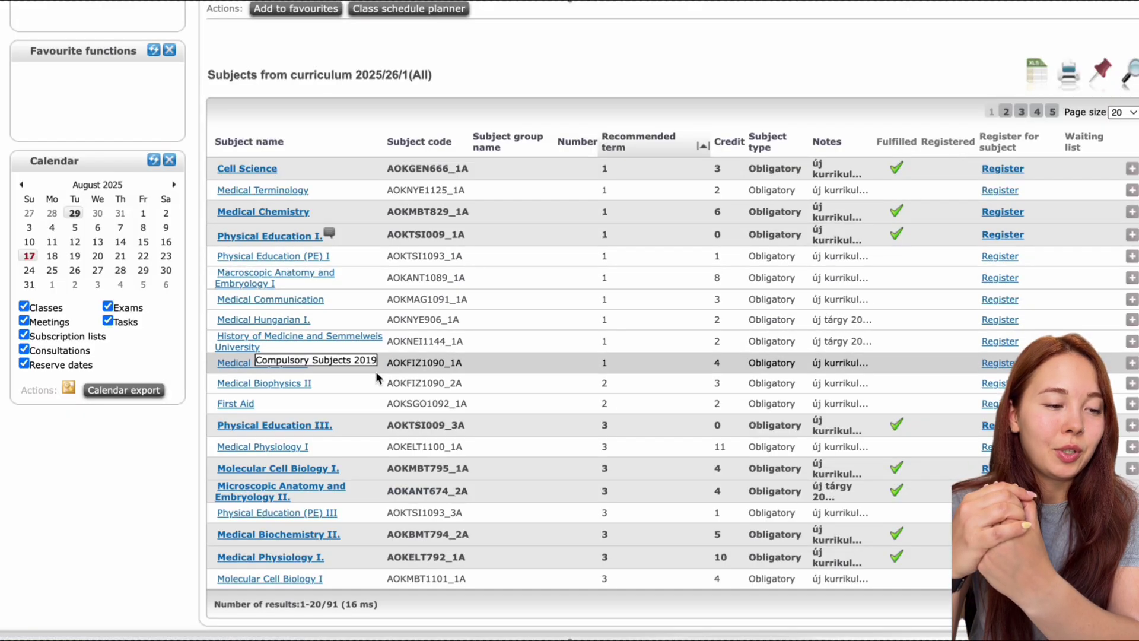
pyautogui.click(291, 362)
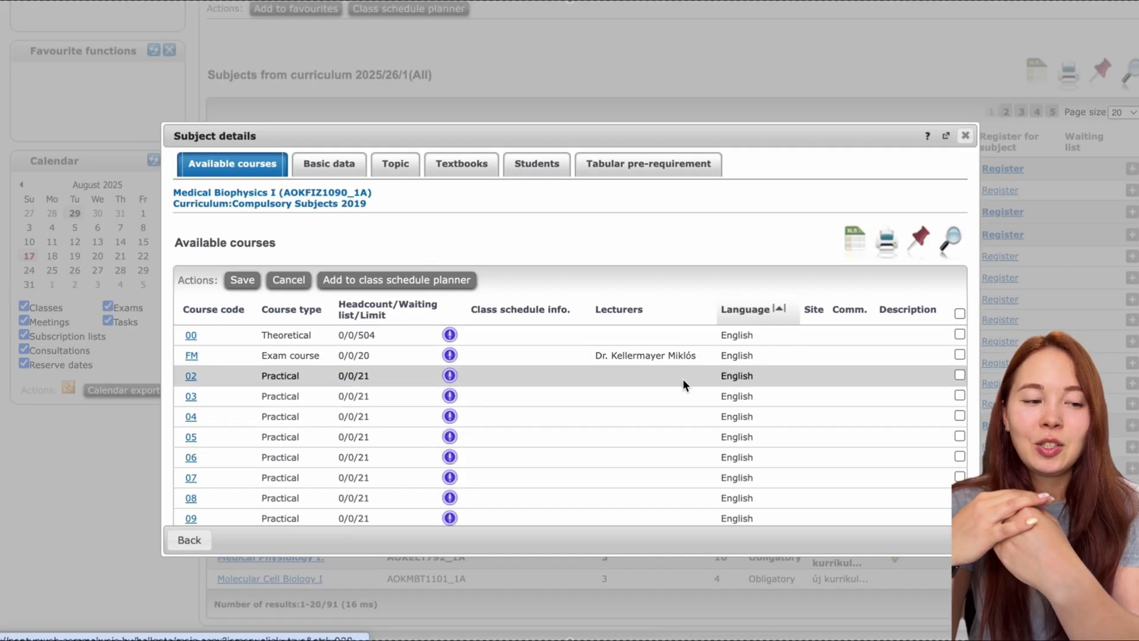
pyautogui.click(960, 375)
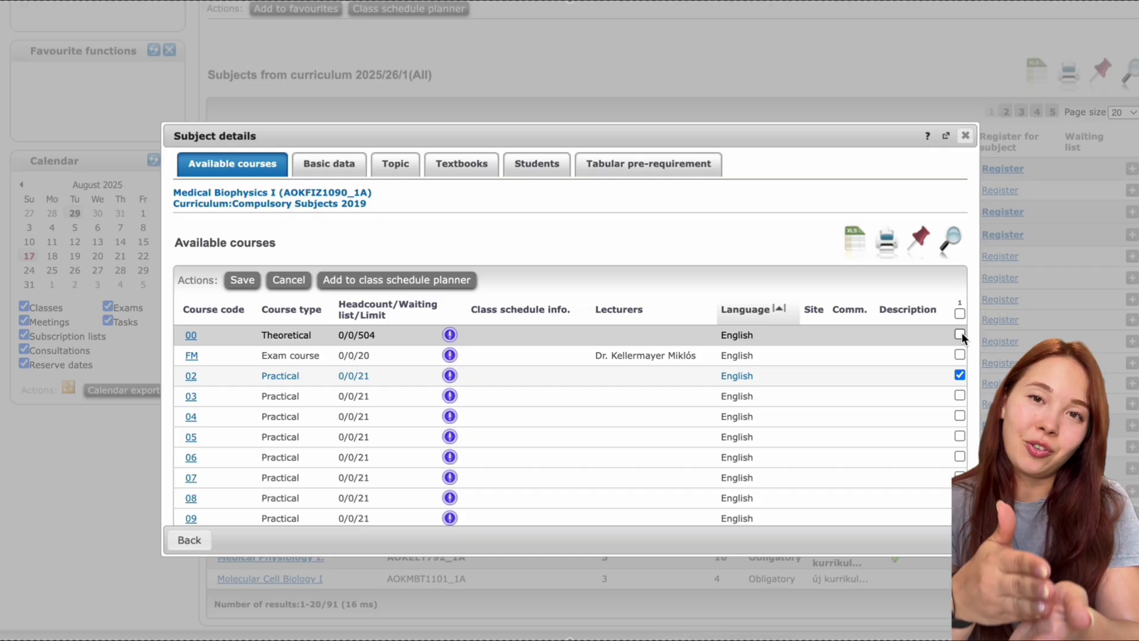
pyautogui.click(960, 334)
pyautogui.scroll(-6, 878, 374)
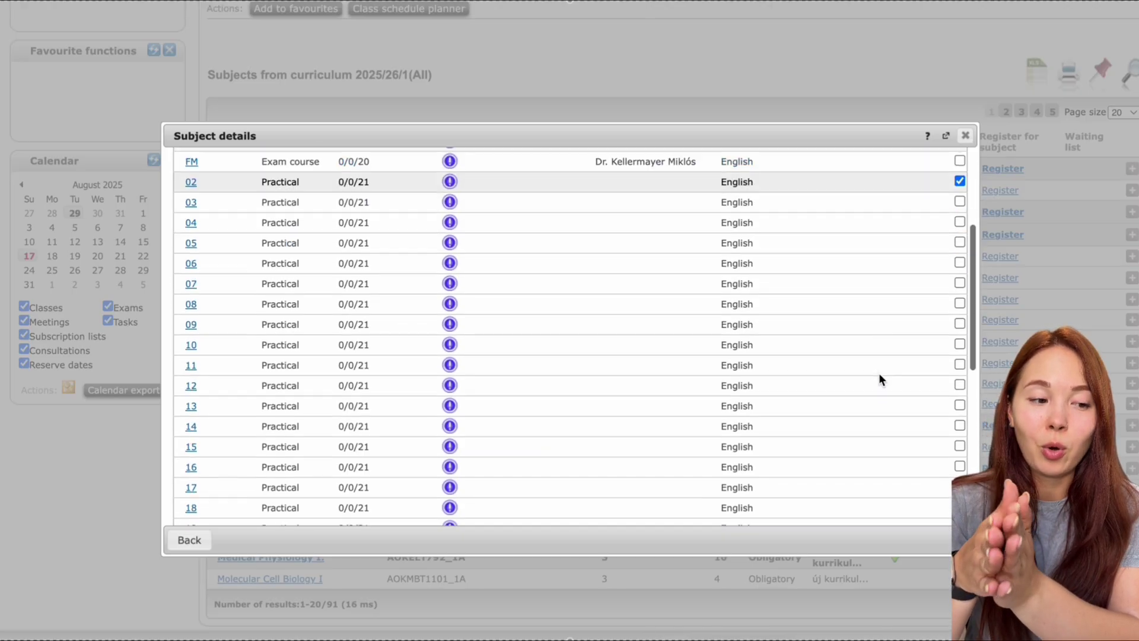
pyautogui.scroll(-1, 878, 372)
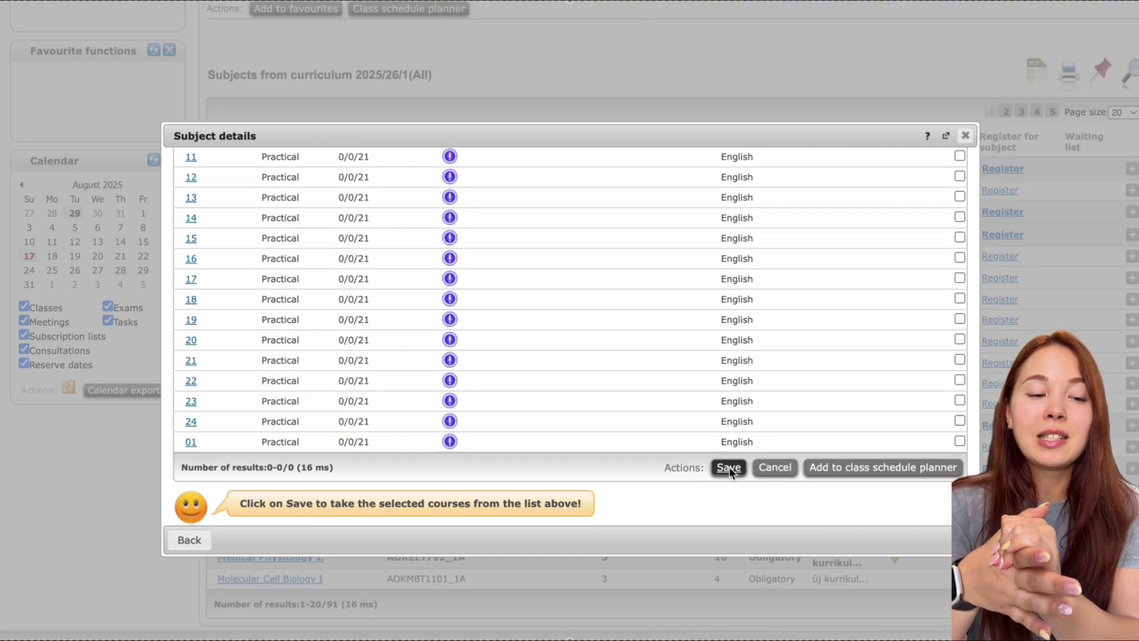
pyautogui.scroll(6, 716, 379)
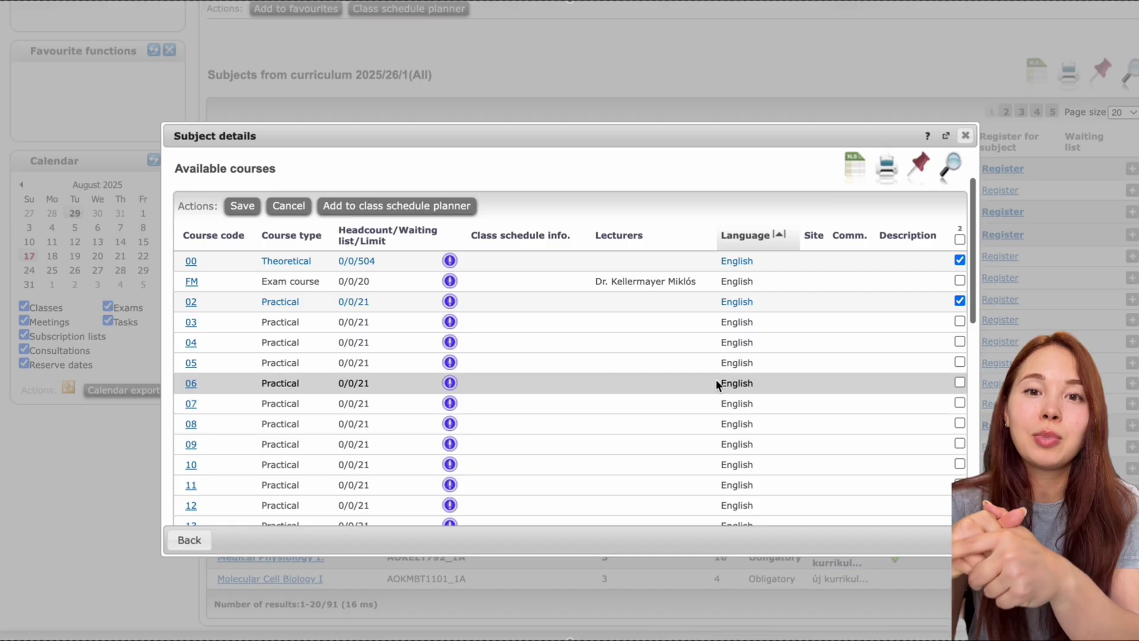
pyautogui.scroll(-6, 716, 379)
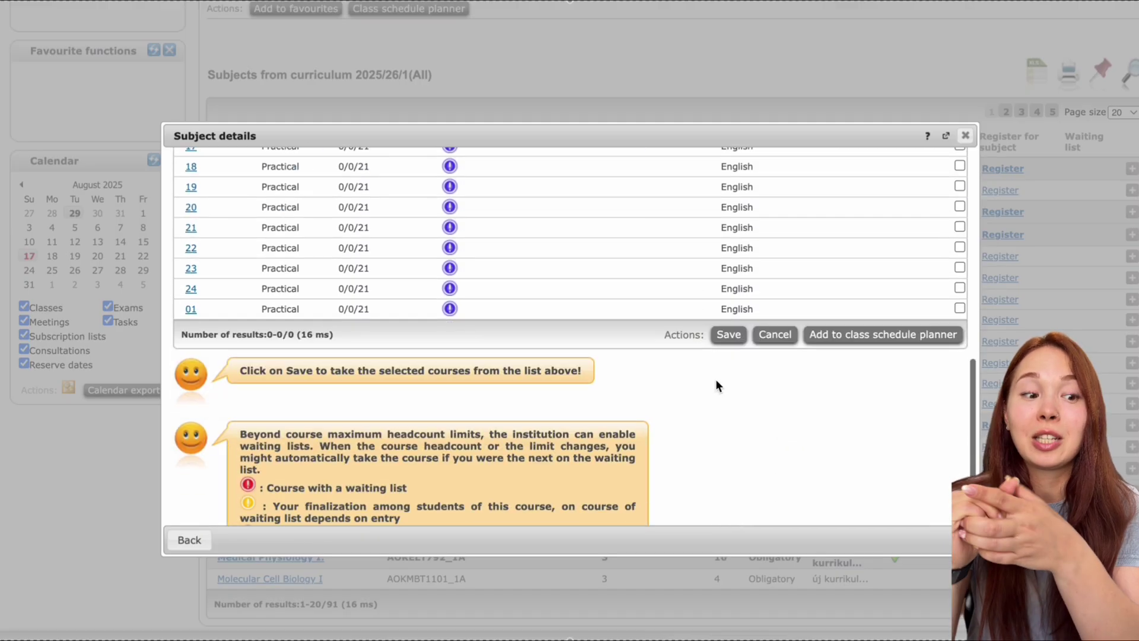
pyautogui.click(783, 336)
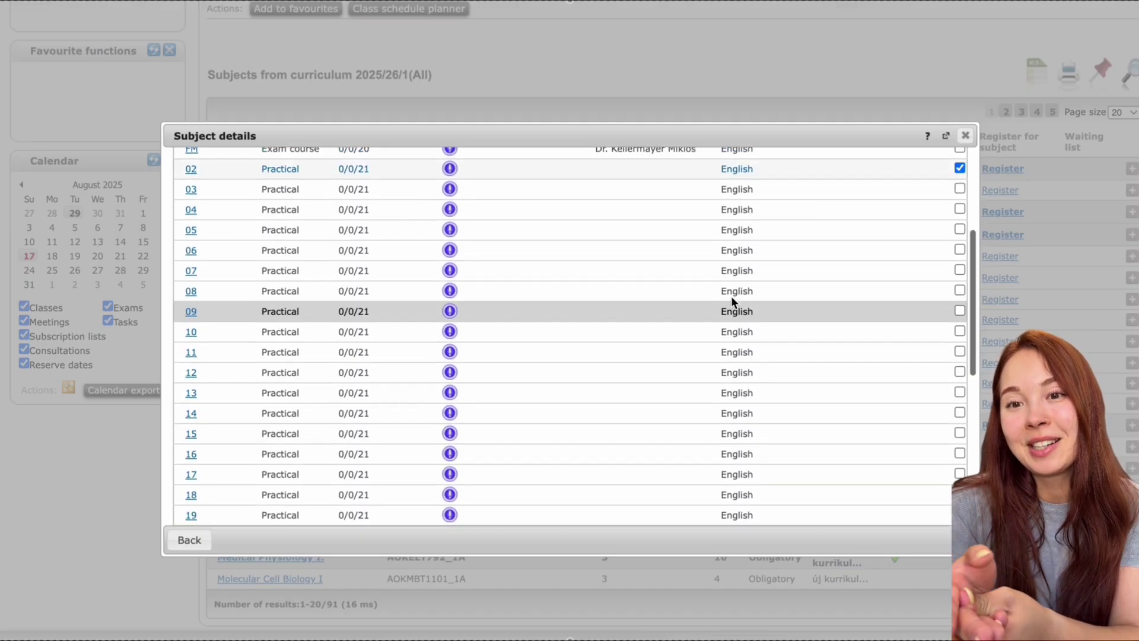
pyautogui.scroll(3, 731, 296)
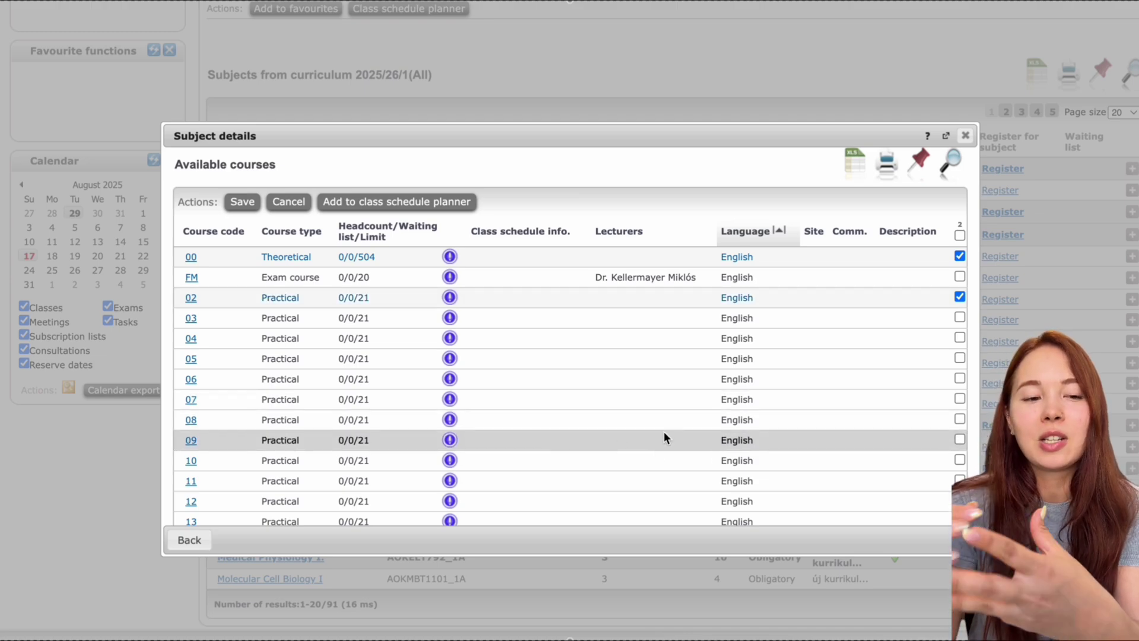
pyautogui.scroll(-1, 665, 438)
pyautogui.scroll(-10, 665, 436)
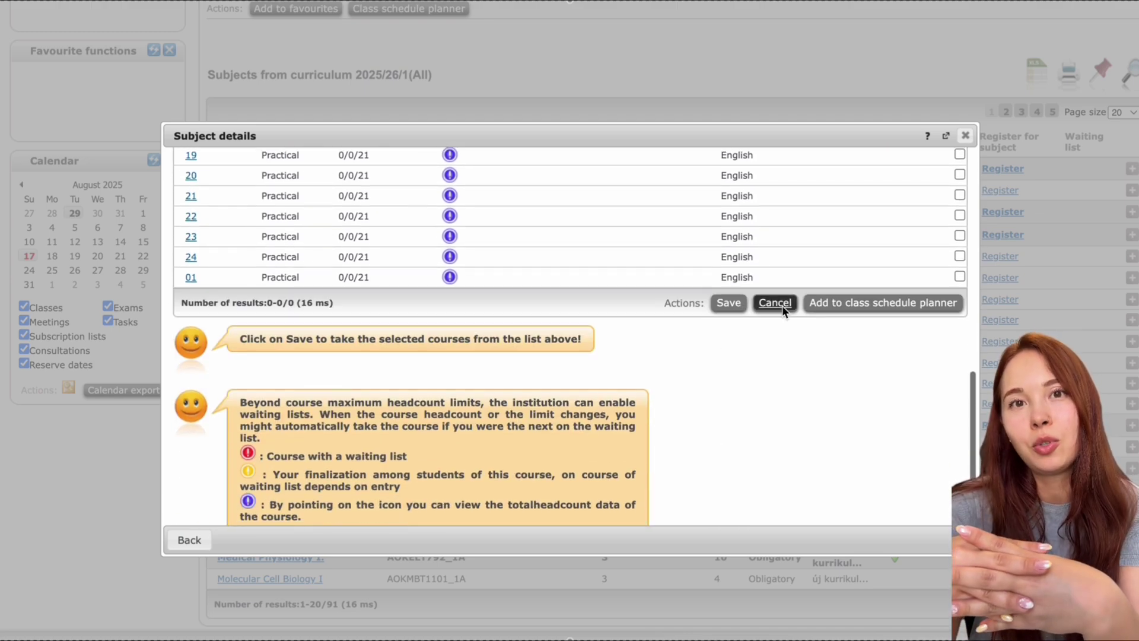
pyautogui.click(776, 303)
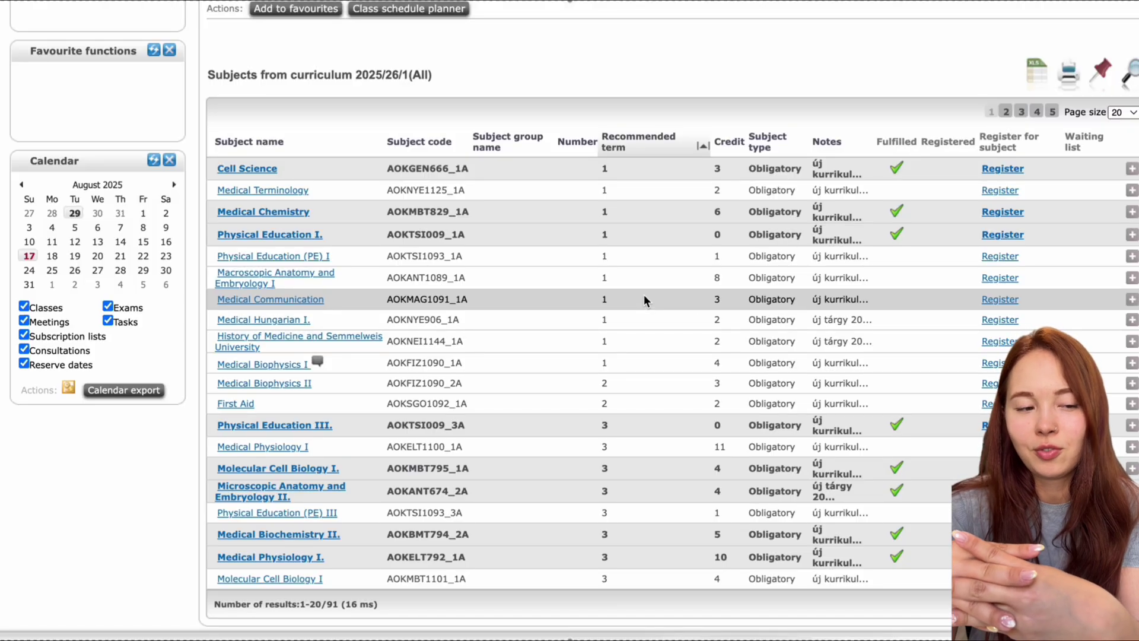
pyautogui.scroll(4, 585, 270)
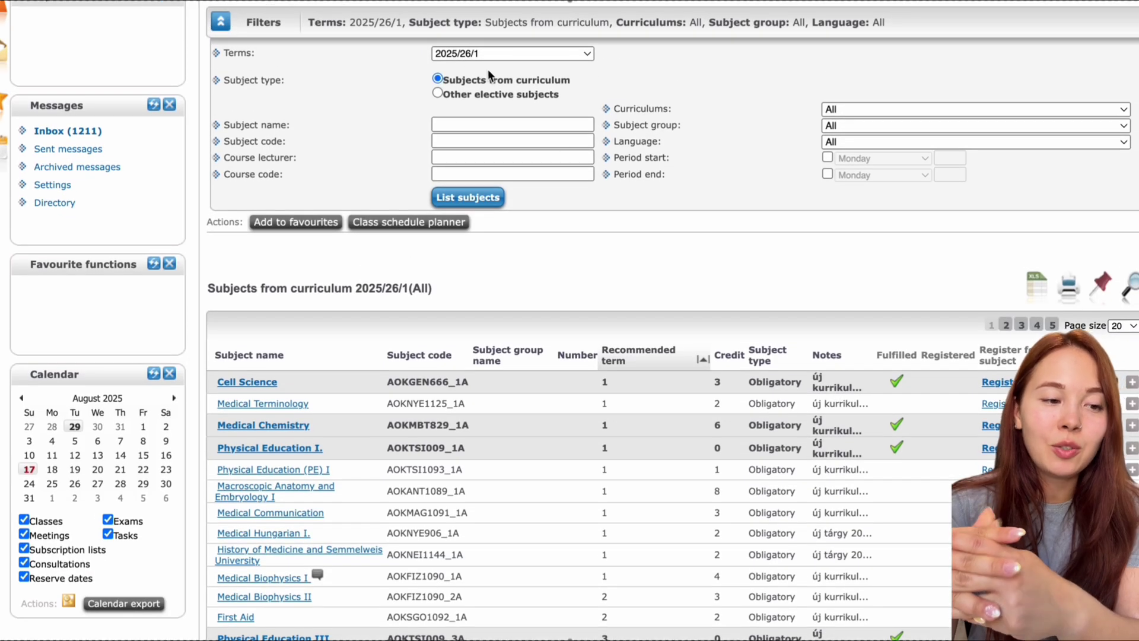
# List Other elective subjects for 2025/26/1 and open the Intercultural Healthcare Integrated Course details
pyautogui.click(464, 54)
pyautogui.click(464, 56)
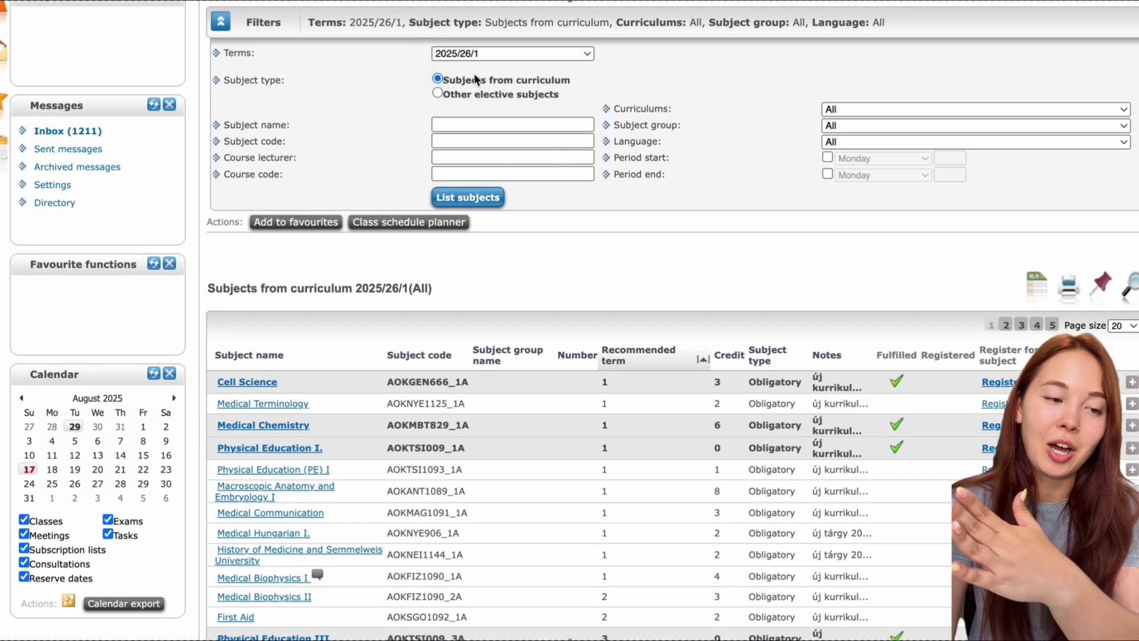
pyautogui.click(475, 91)
pyautogui.click(464, 191)
pyautogui.scroll(-3, 490, 291)
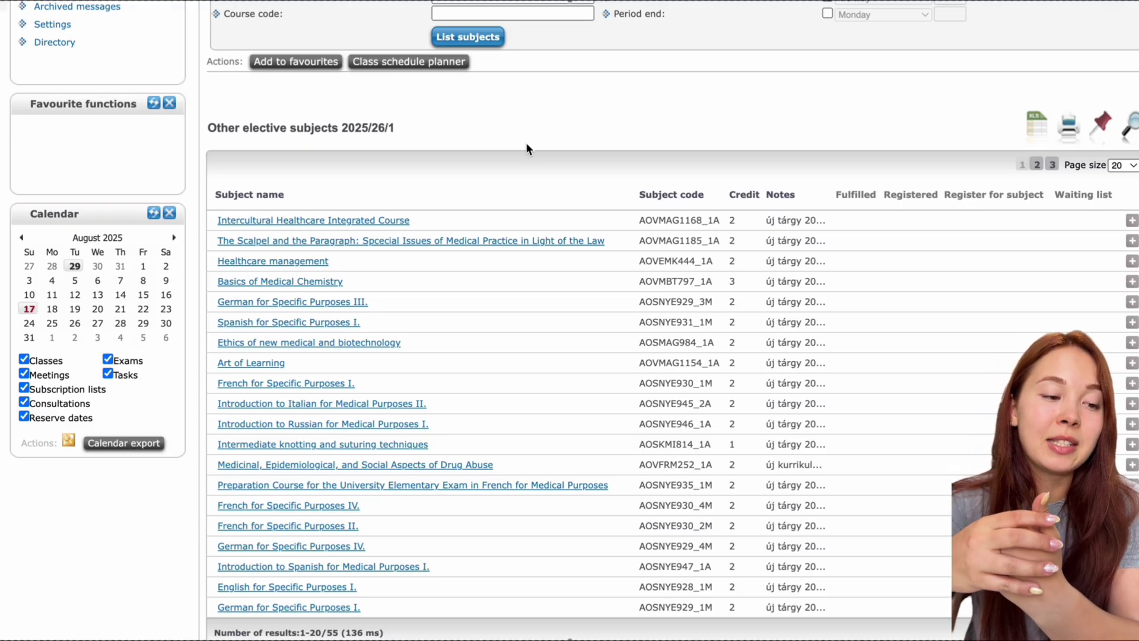
pyautogui.click(373, 220)
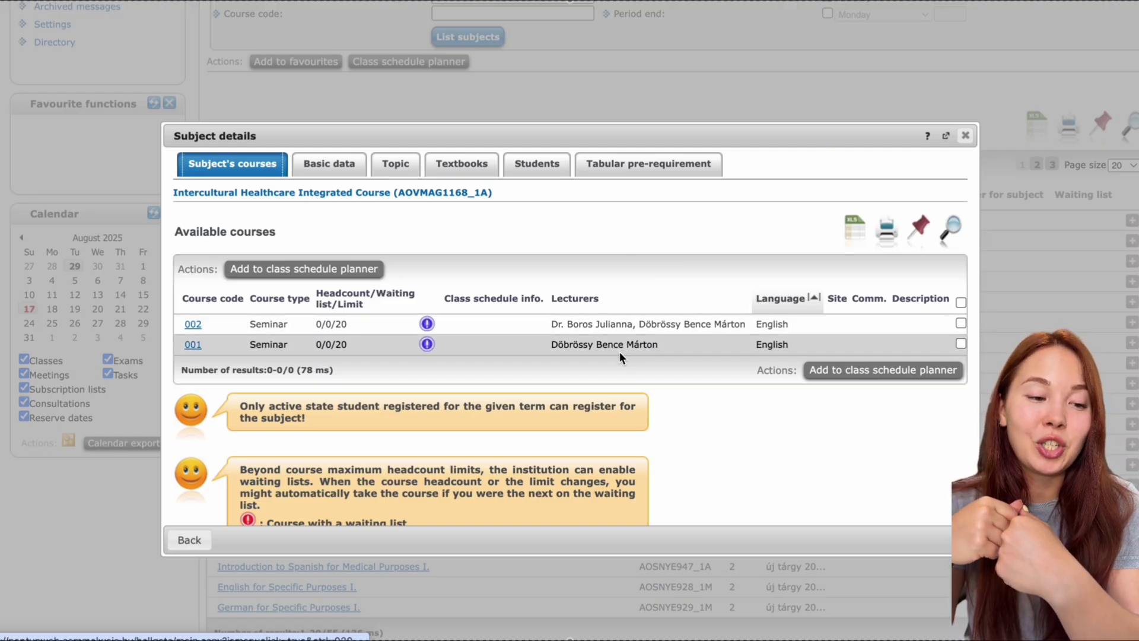
# View and close the details of Introduction to Italian for Medical Purposes II and Art of Learning
pyautogui.click(964, 135)
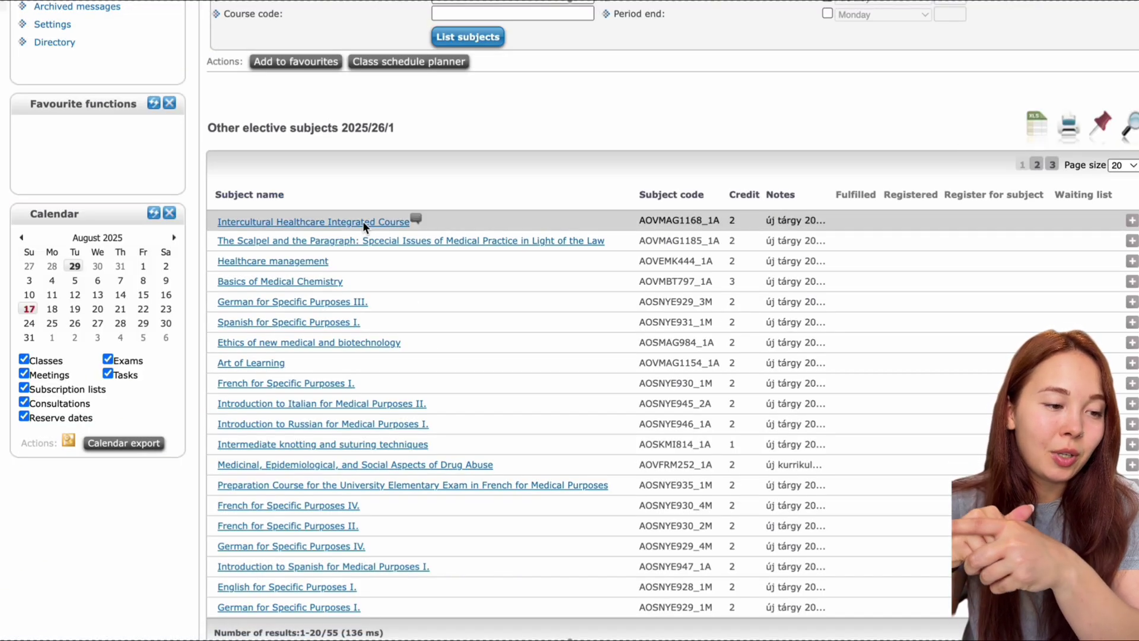
pyautogui.click(269, 406)
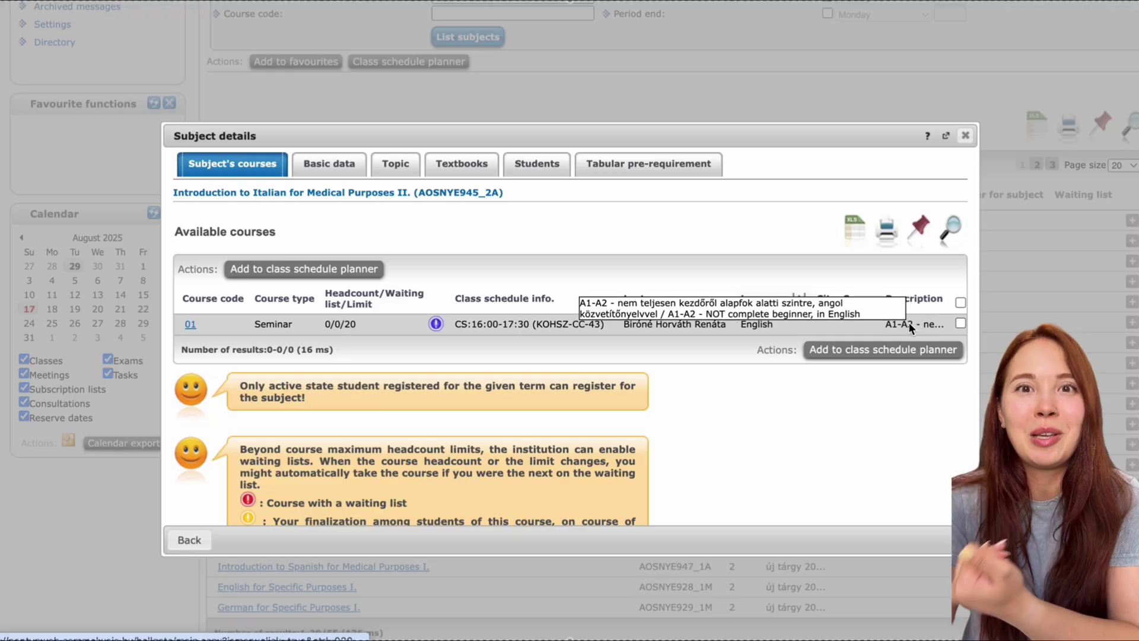
pyautogui.click(966, 135)
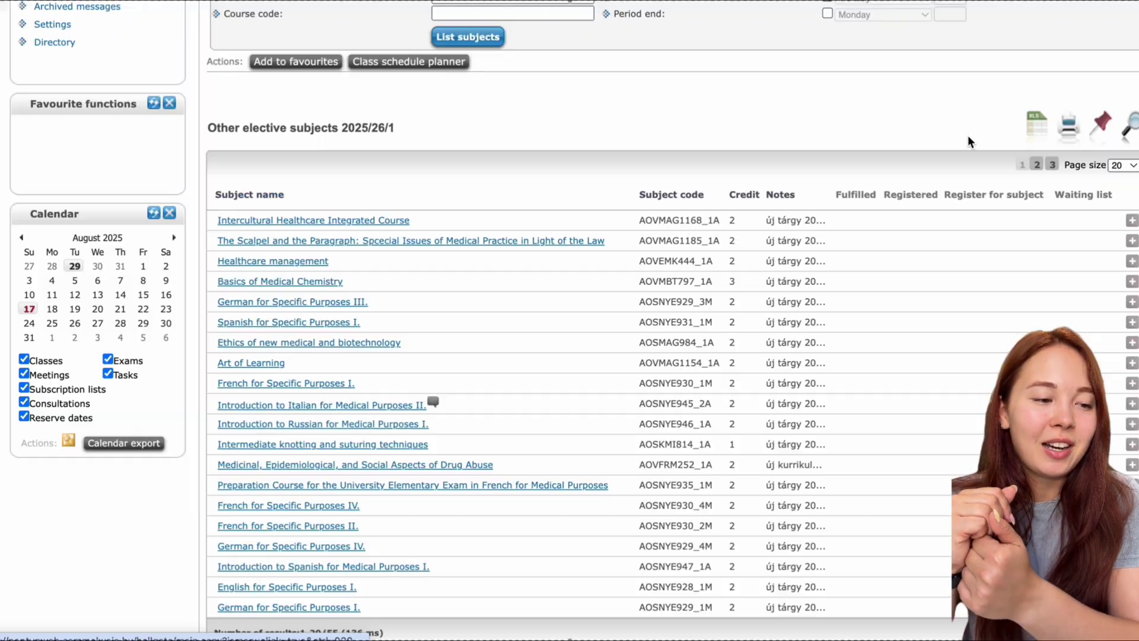
pyautogui.click(284, 363)
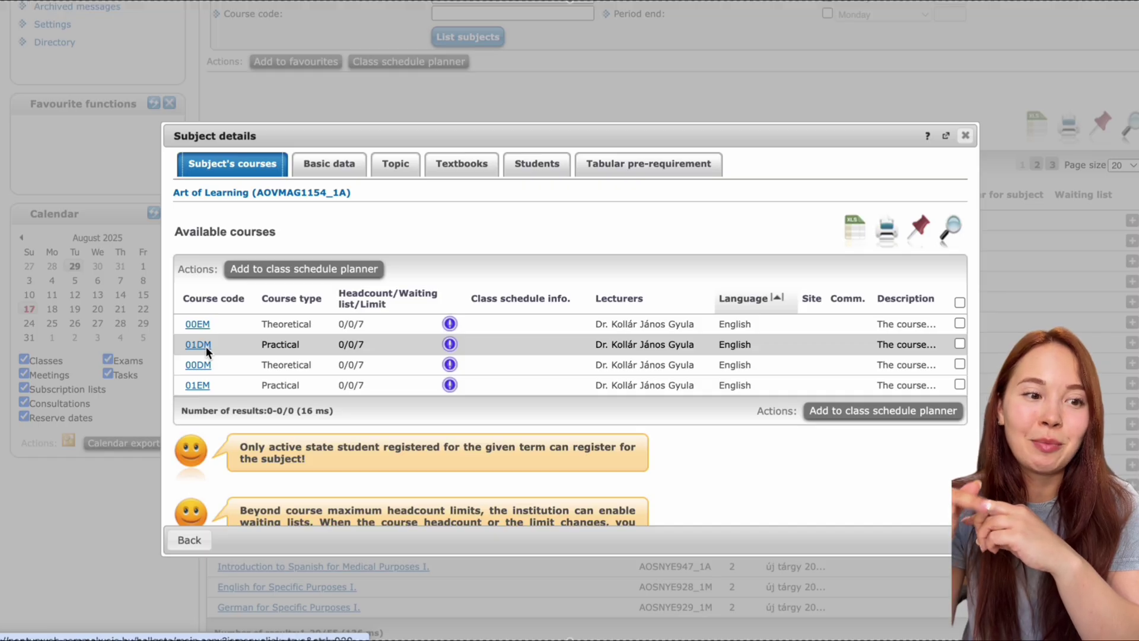
pyautogui.click(965, 136)
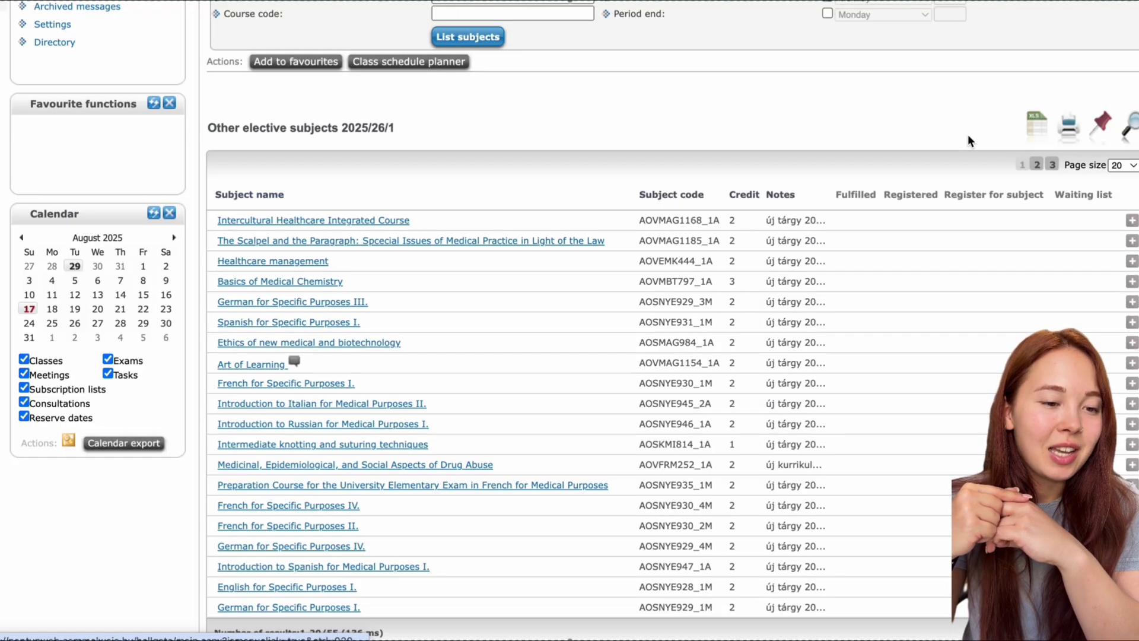
pyautogui.click(1038, 162)
pyautogui.click(1052, 164)
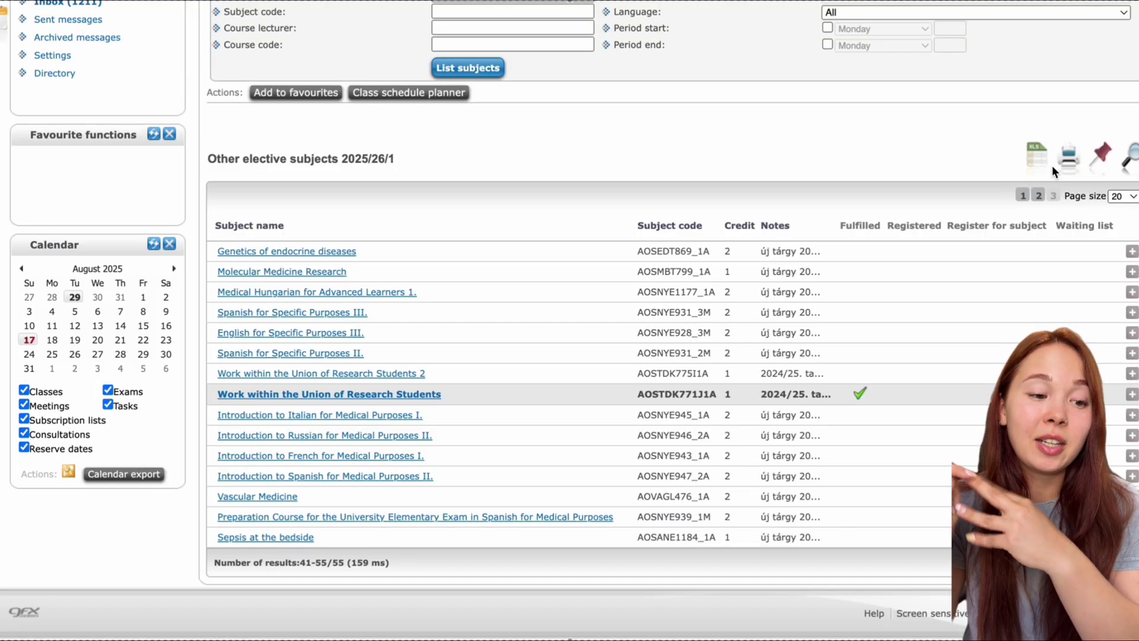
pyautogui.click(1022, 195)
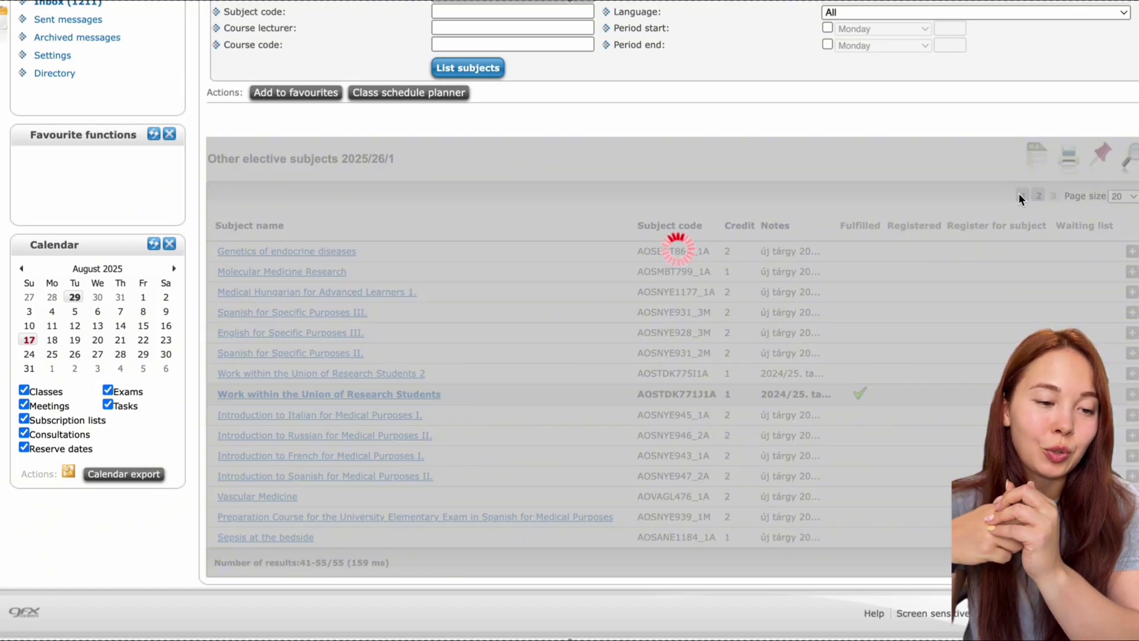
pyautogui.scroll(-1, 500, 343)
pyautogui.scroll(1, 500, 350)
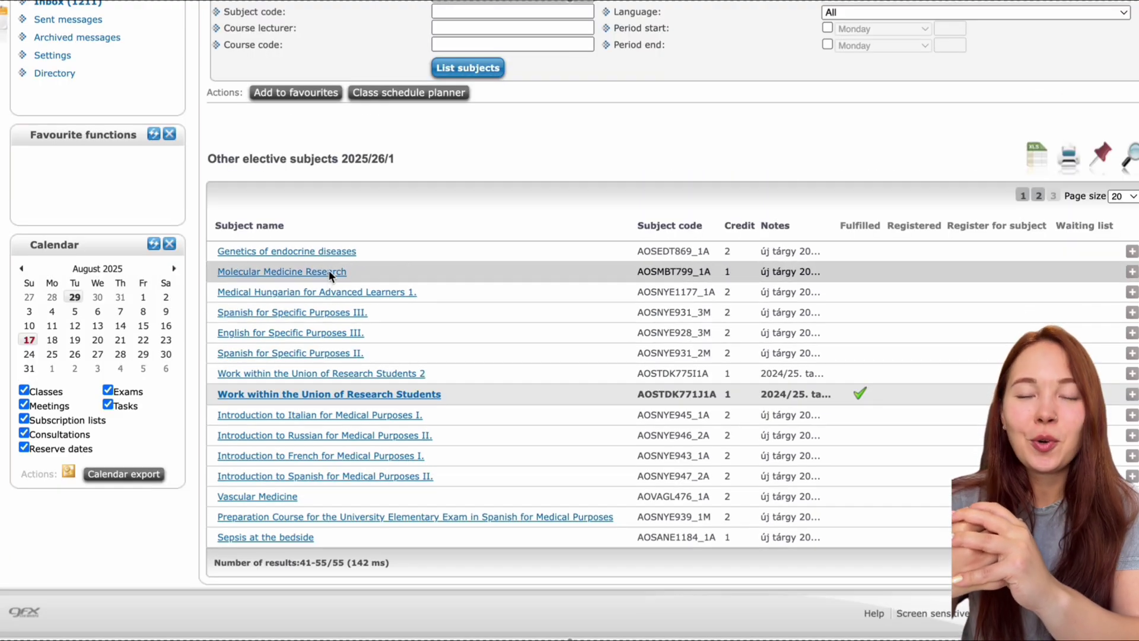
pyautogui.click(308, 435)
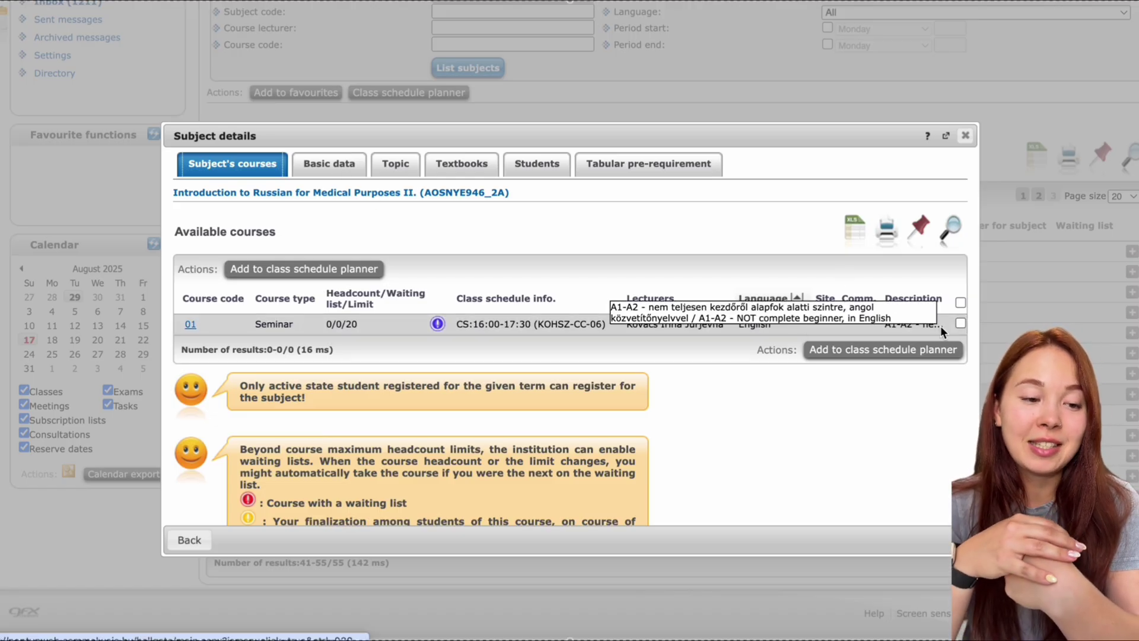
pyautogui.click(965, 135)
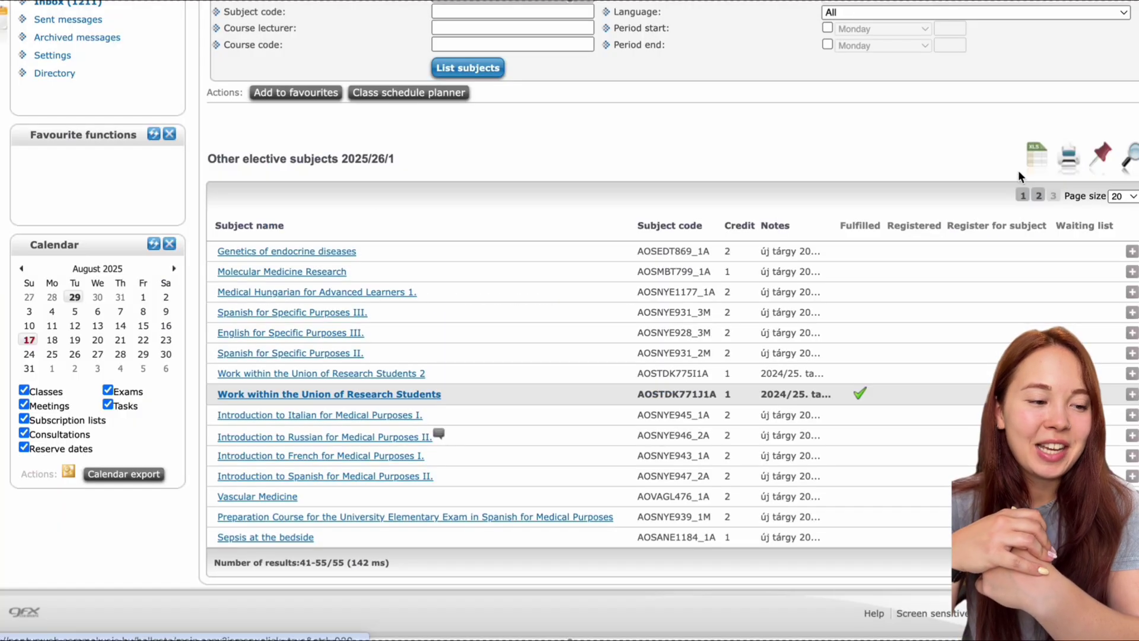
pyautogui.click(1022, 196)
pyautogui.scroll(-3, 268, 577)
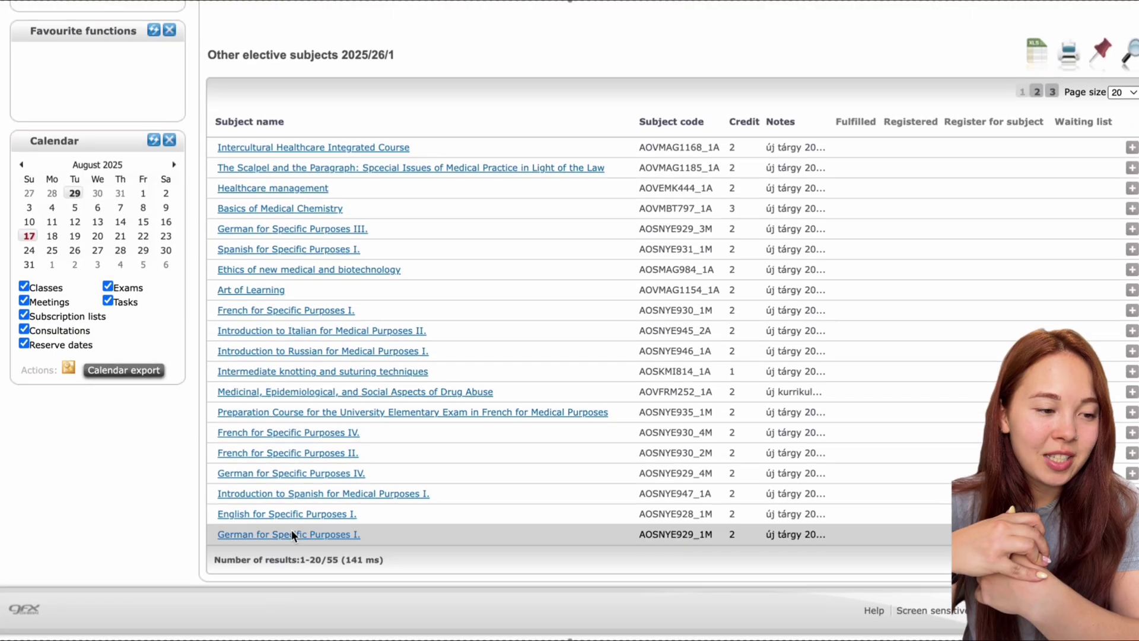
pyautogui.click(300, 533)
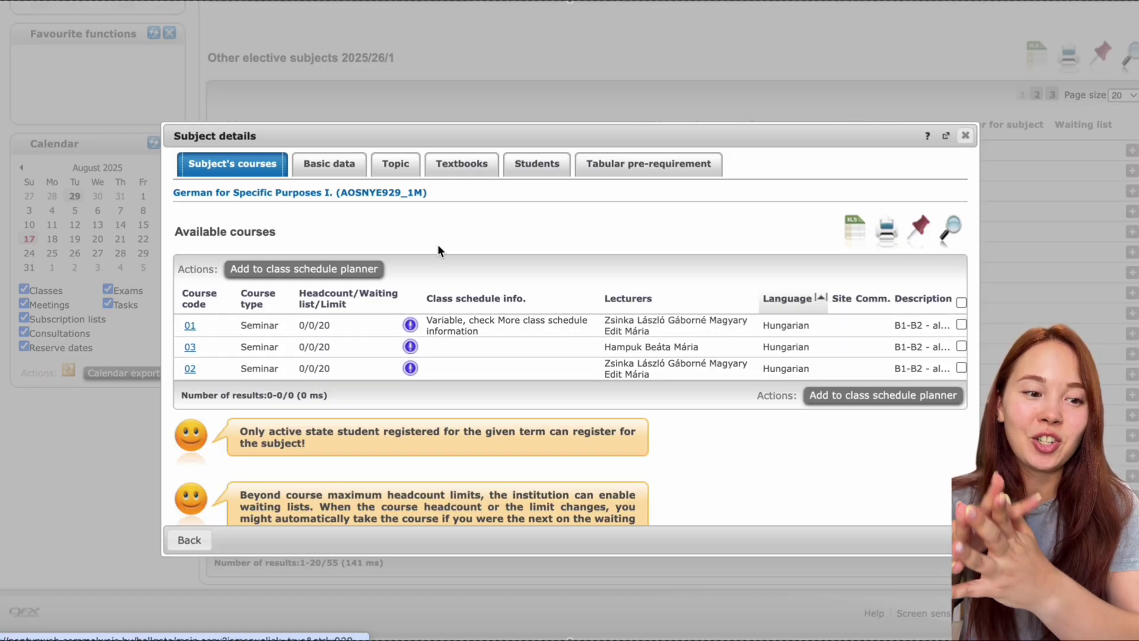
pyautogui.click(318, 165)
pyautogui.click(268, 161)
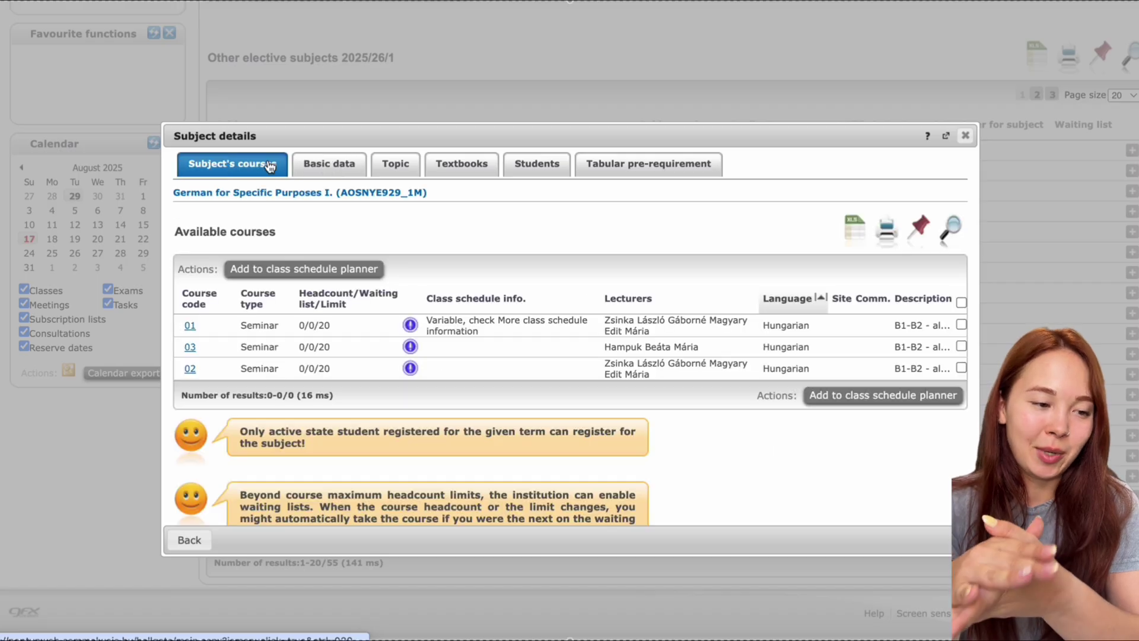
pyautogui.click(966, 136)
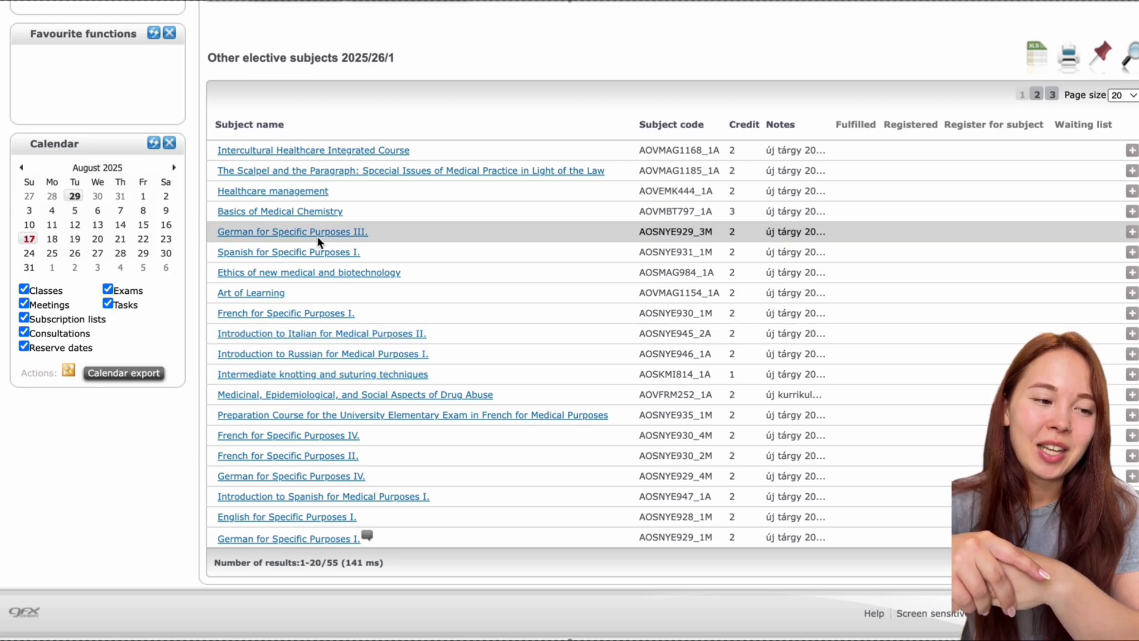
pyautogui.click(315, 192)
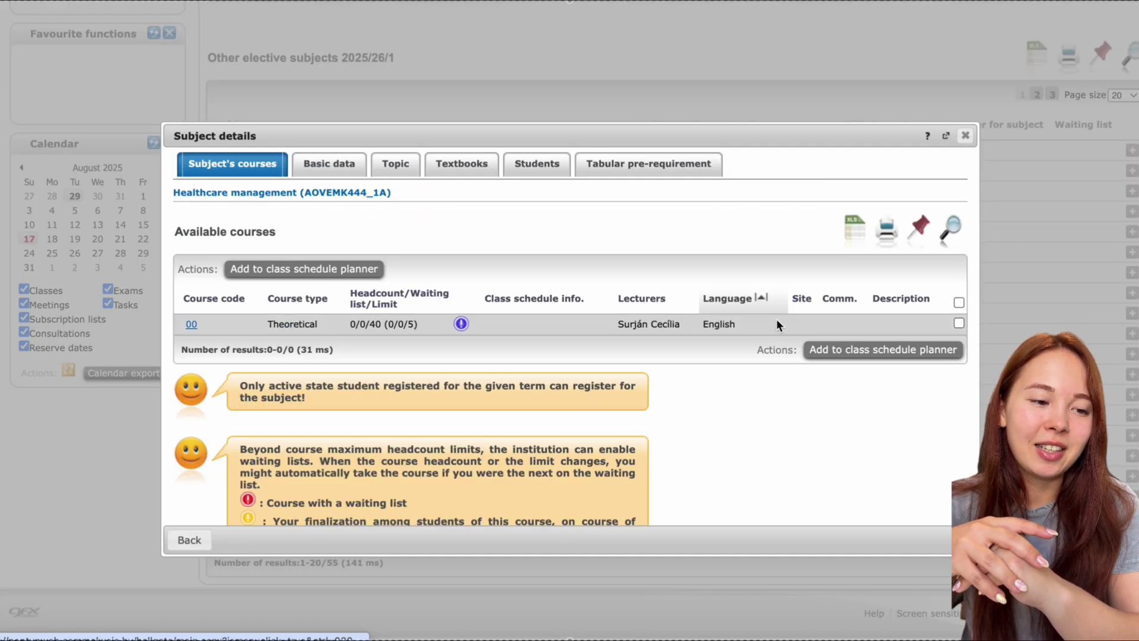
pyautogui.click(965, 137)
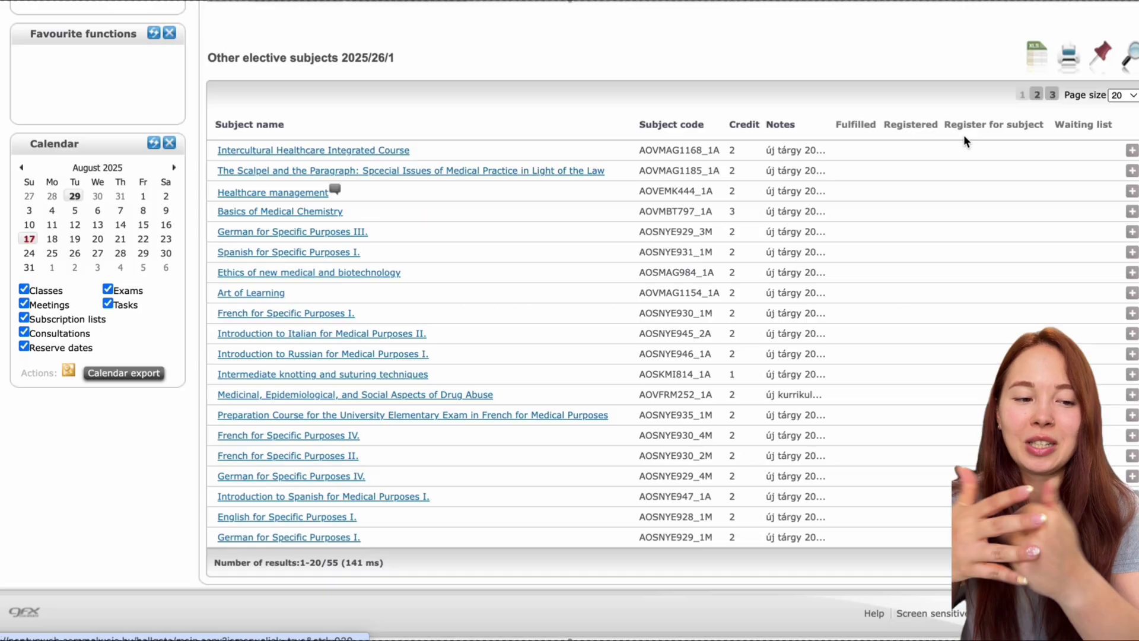
pyautogui.click(354, 150)
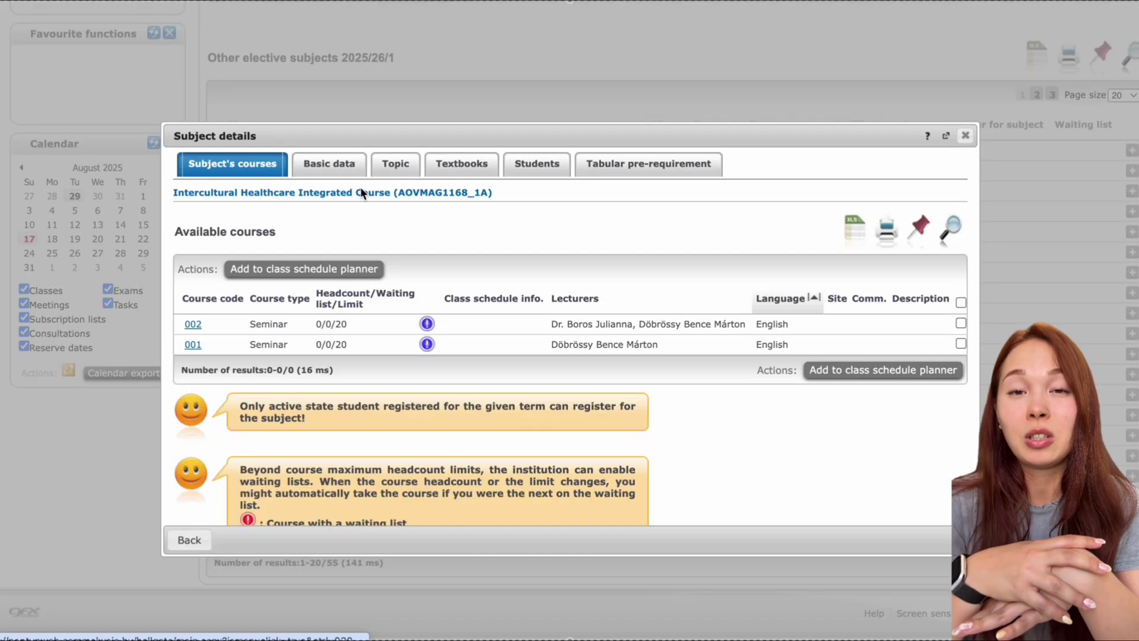
pyautogui.click(964, 136)
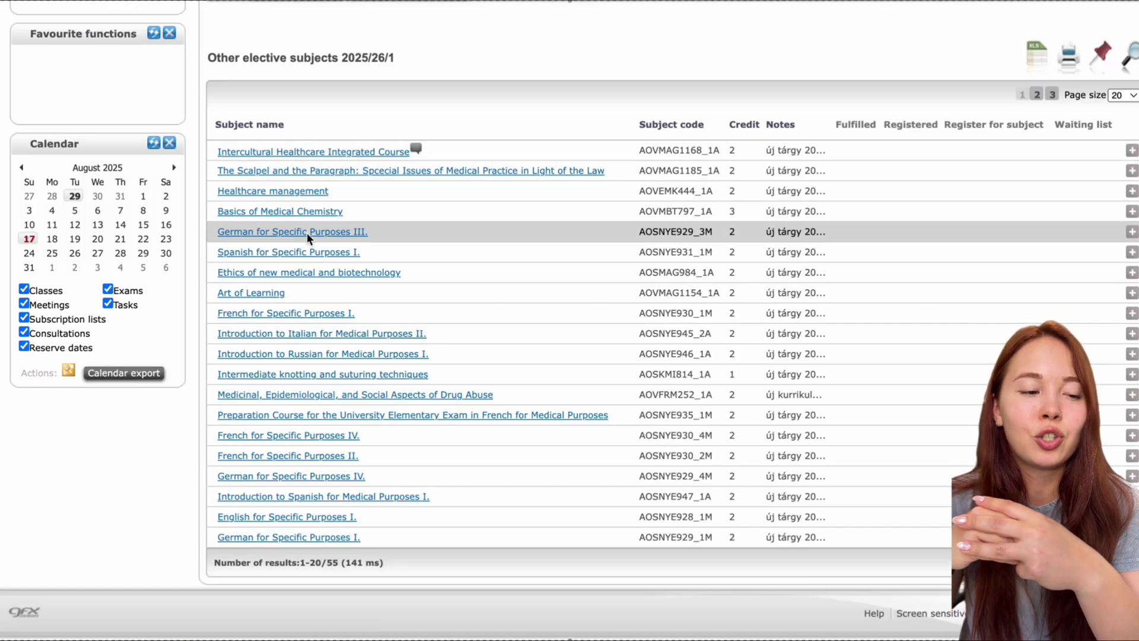
pyautogui.scroll(1, 292, 311)
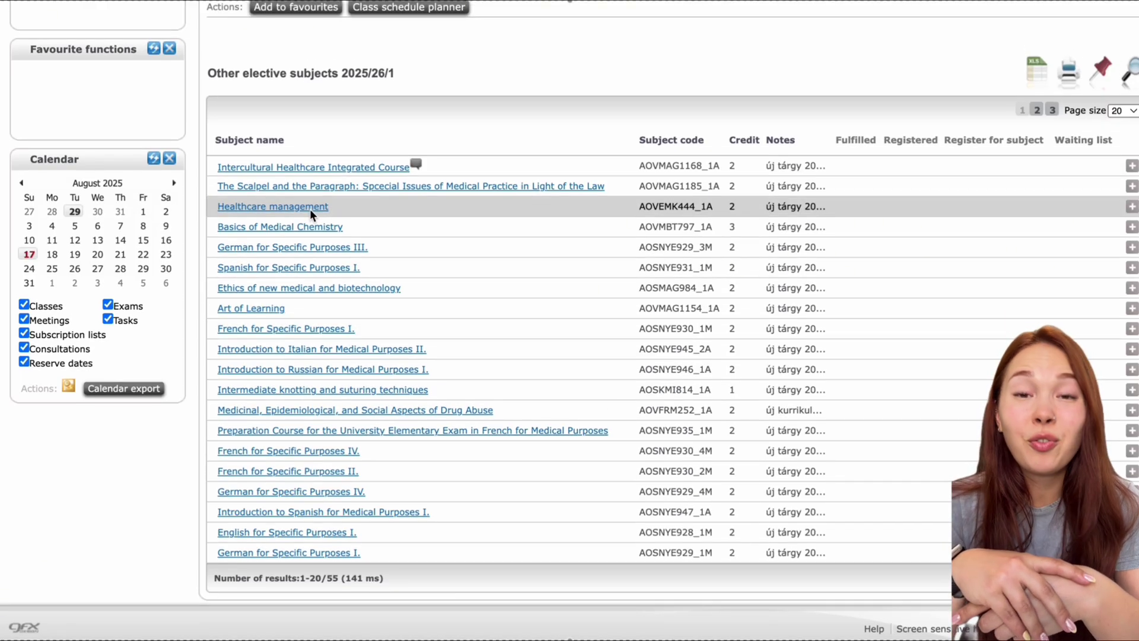
pyautogui.click(310, 209)
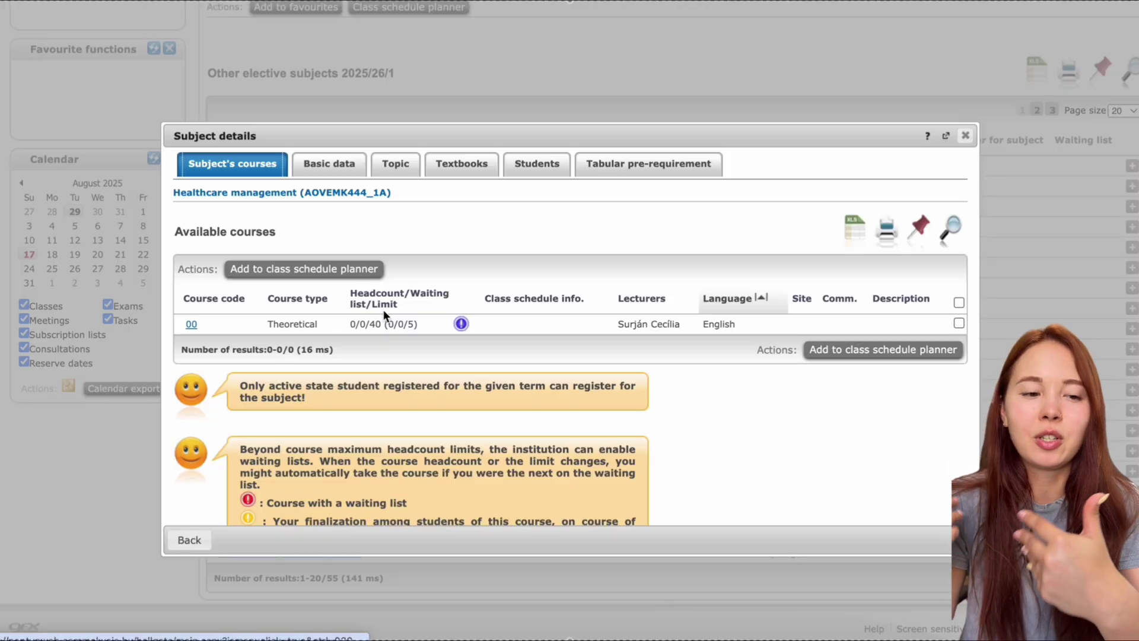
pyautogui.click(968, 135)
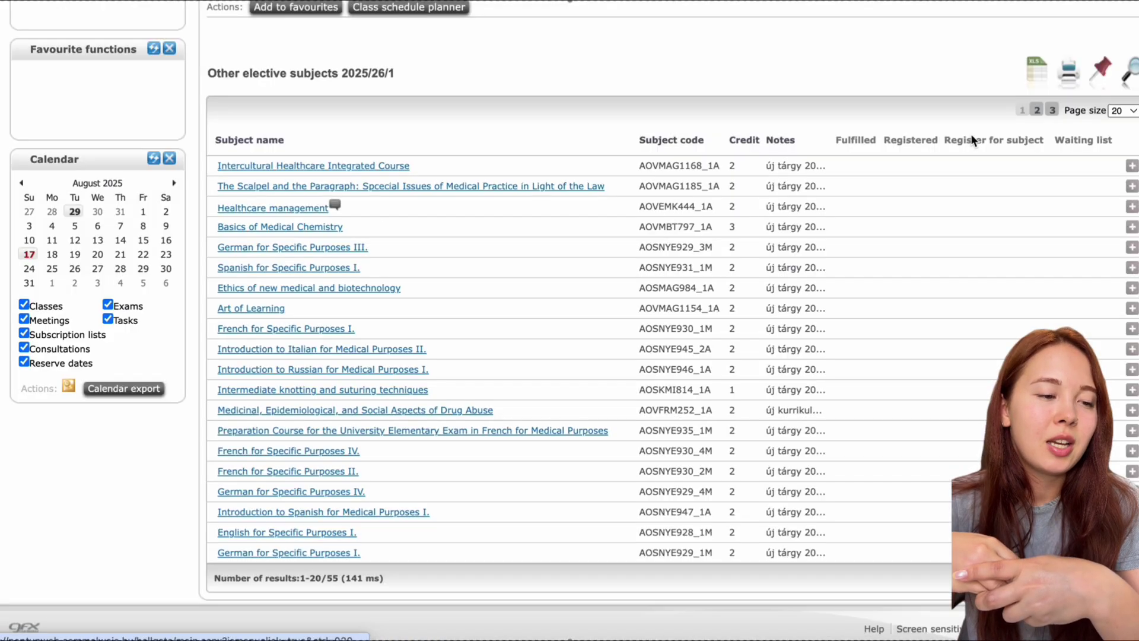
pyautogui.click(273, 308)
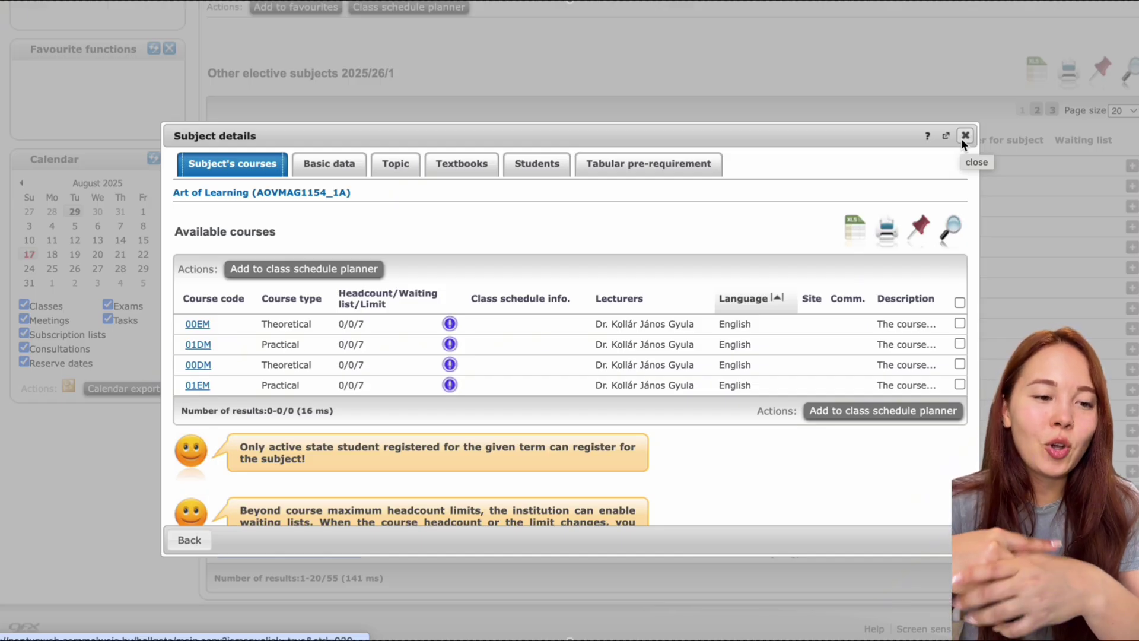
pyautogui.click(965, 136)
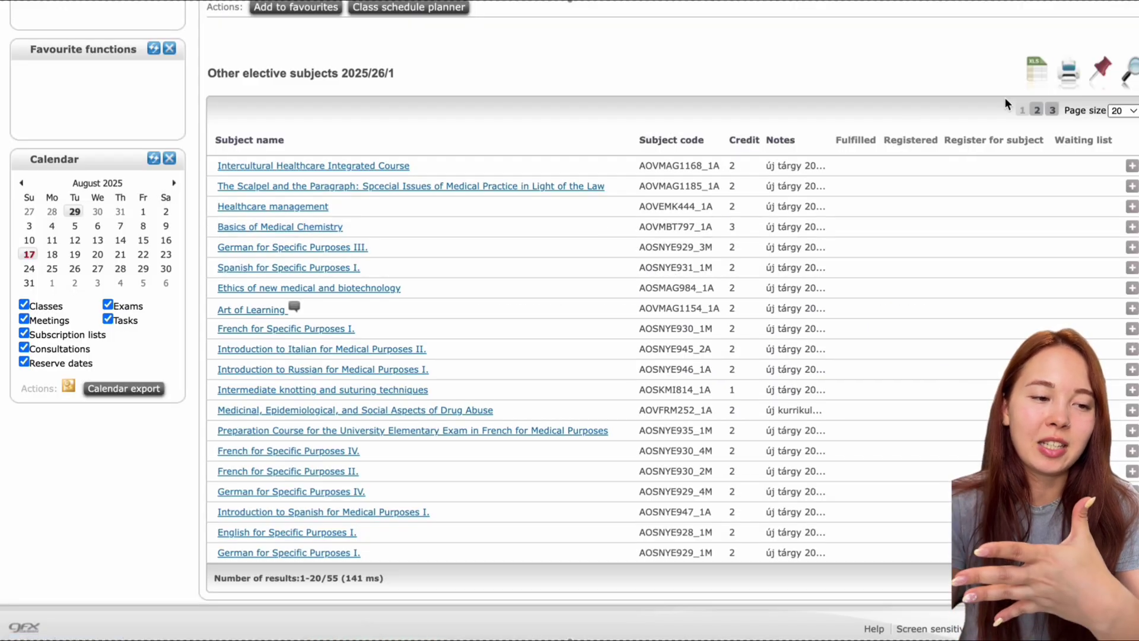
# Open the Class schedule page from the Studies menu
pyautogui.scroll(3, 843, 204)
pyautogui.scroll(3, 845, 209)
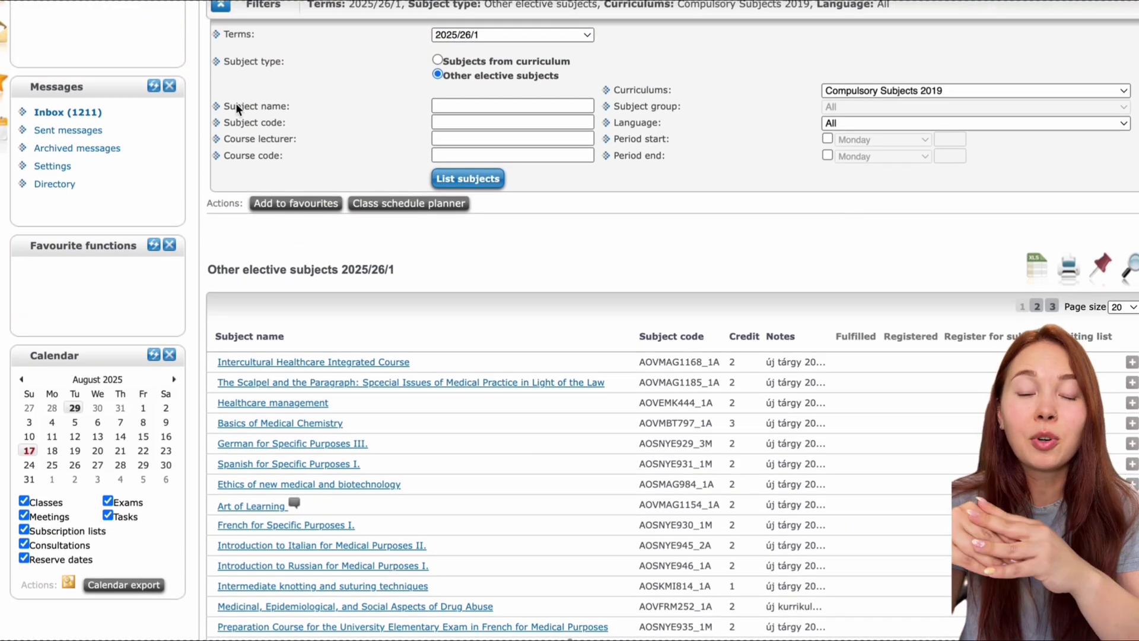
pyautogui.scroll(3, 236, 108)
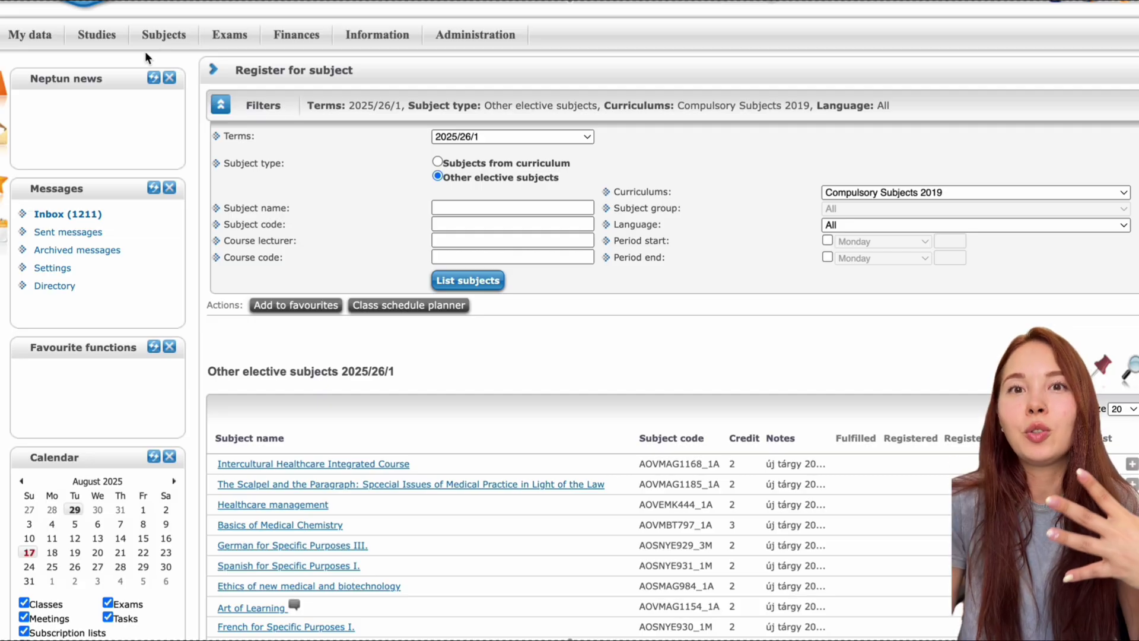
pyautogui.moveTo(74, 40)
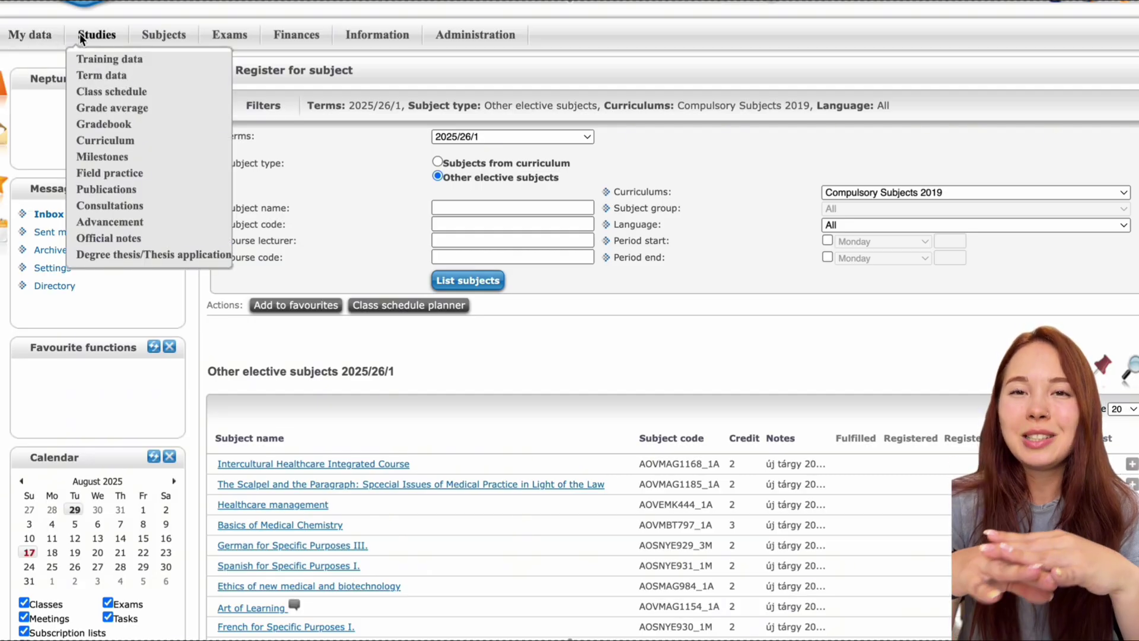
pyautogui.click(122, 93)
# Advance the calendar two weeks to show September 1–7, 2025
pyautogui.scroll(-5, 302, 424)
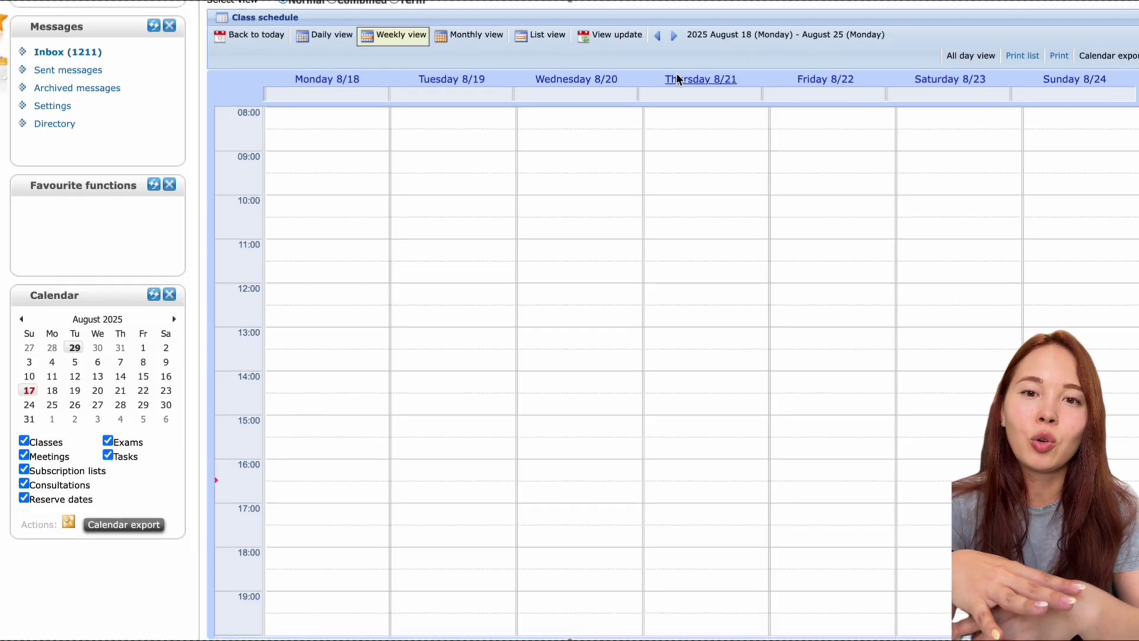
pyautogui.click(674, 36)
pyautogui.click(674, 36)
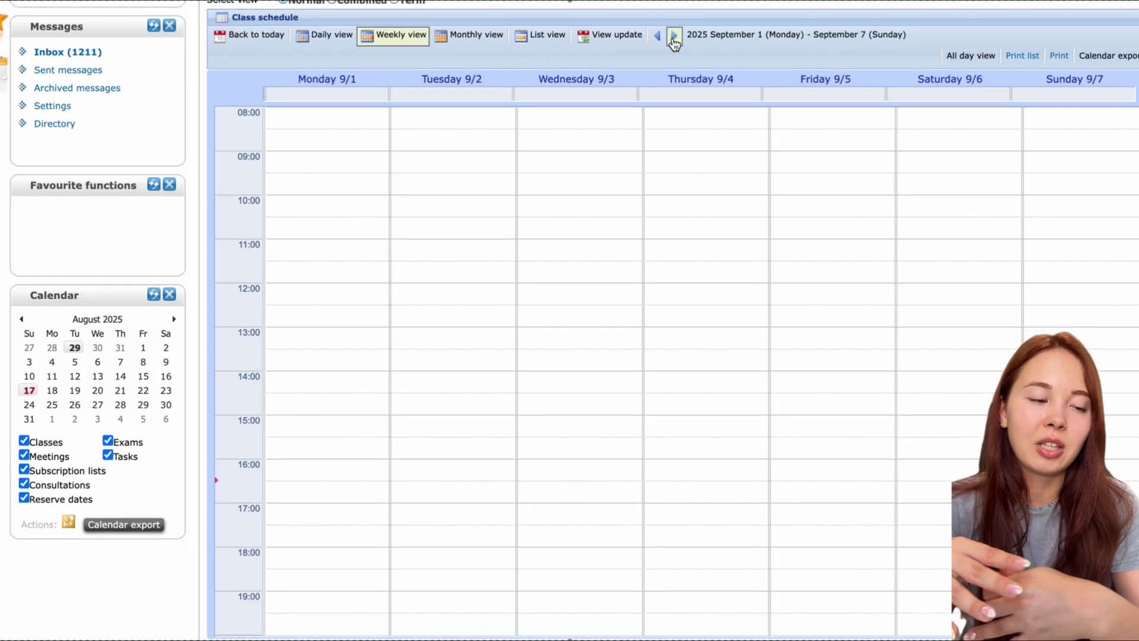